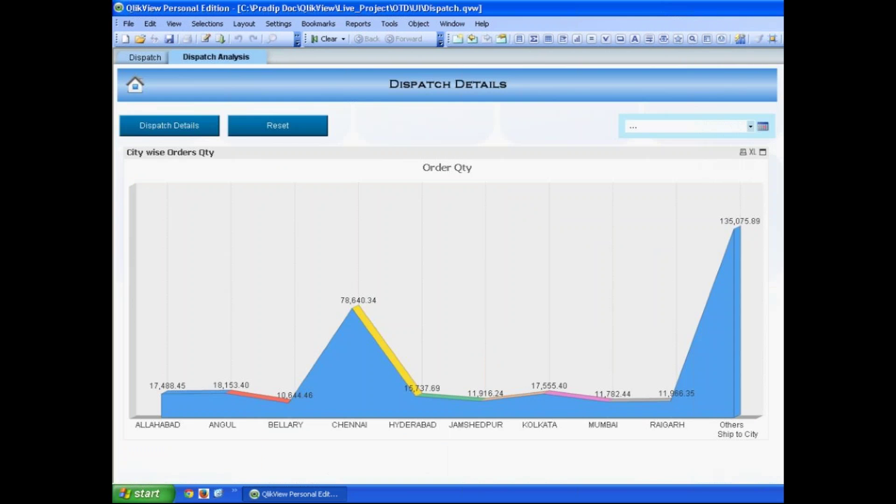
- End the slide show and close both the QlikView and the MicroStrategy demo presentations
key("Right")
key("Right")
key("Right")
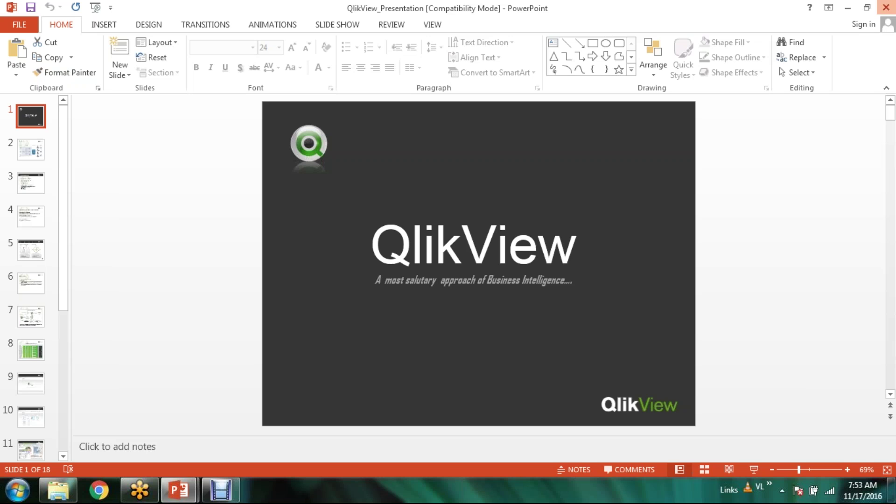
left_click(891, 6)
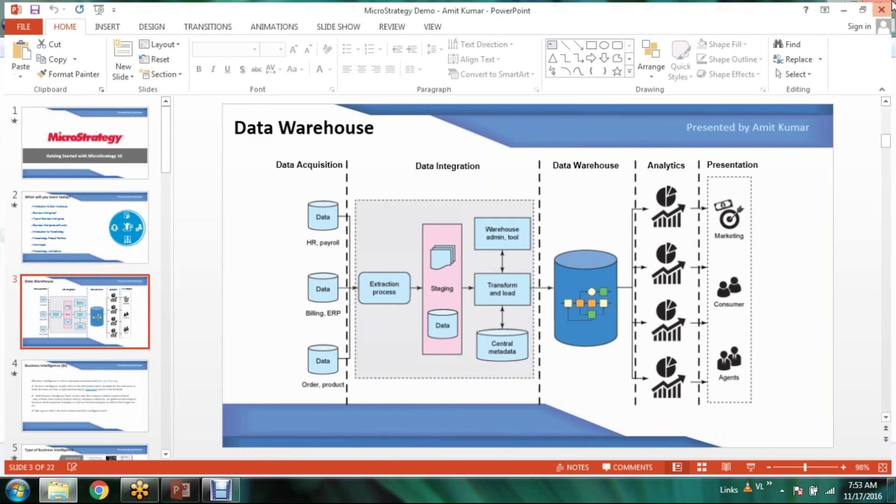
left_click(886, 7)
left_click(552, 254)
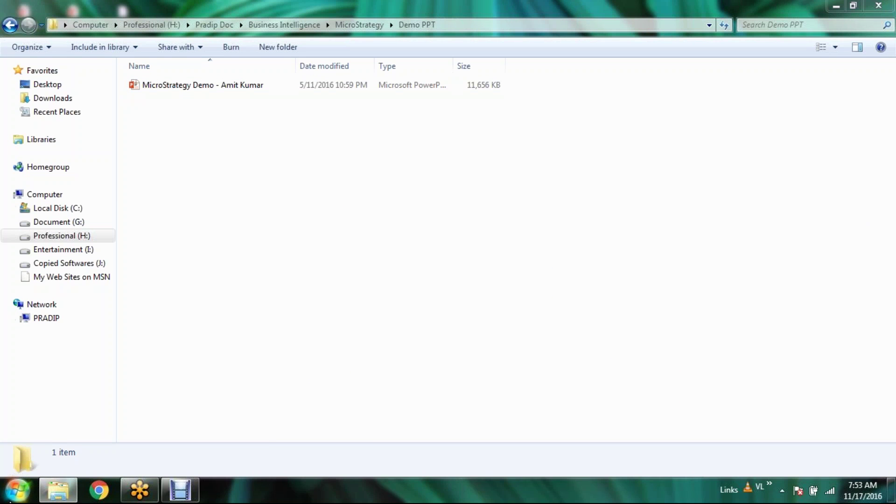
- Launch QlikView 11, minimize the Demo PPT folder window and maximize the QlikView window
left_click(18, 490)
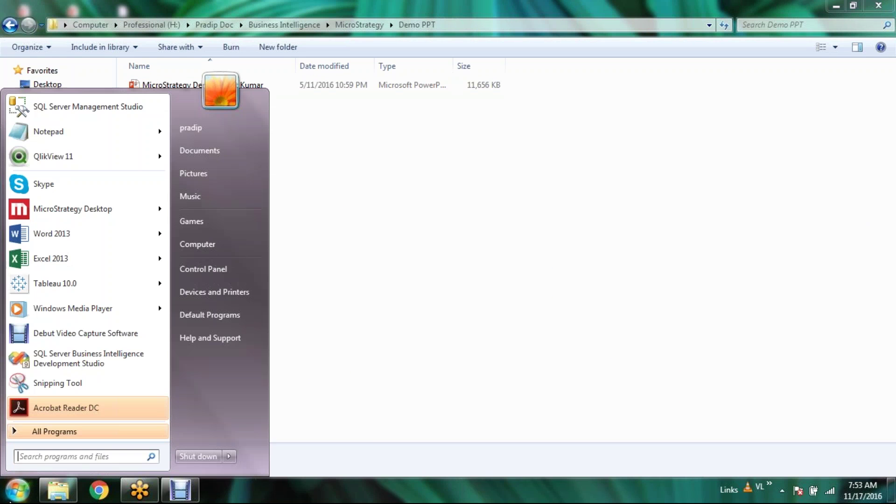
left_click(91, 160)
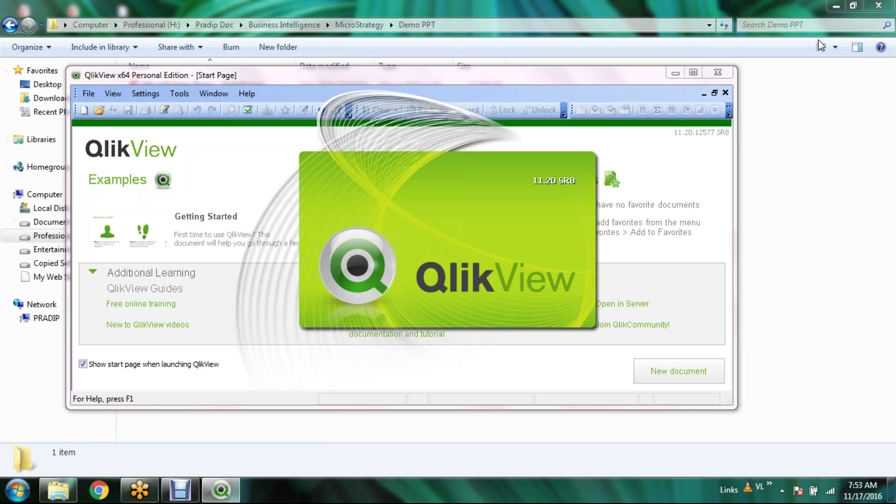
left_click(854, 6)
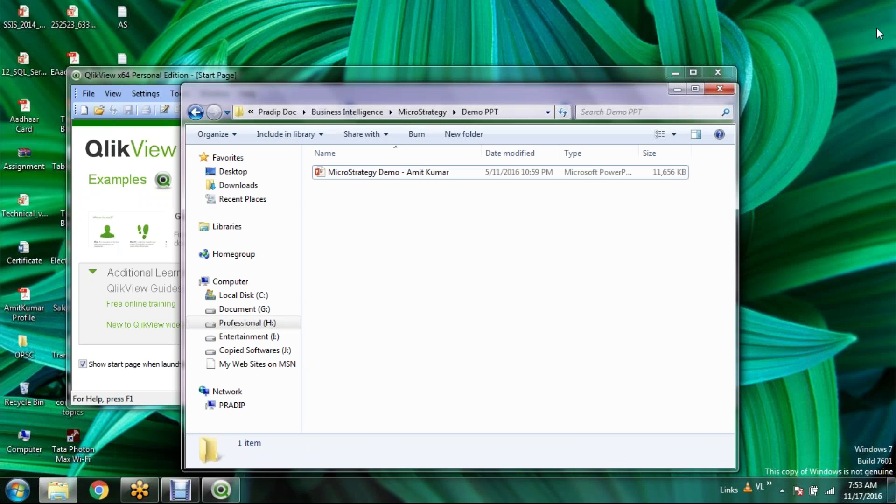
left_click(678, 88)
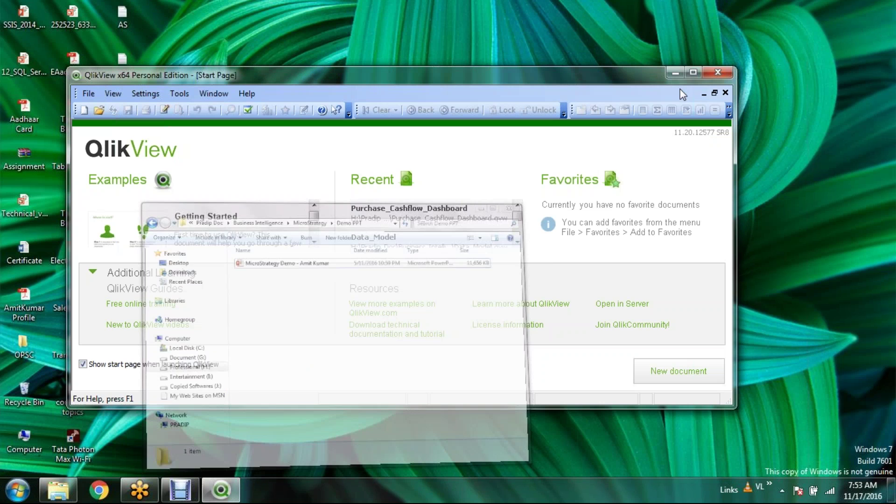
left_click(694, 72)
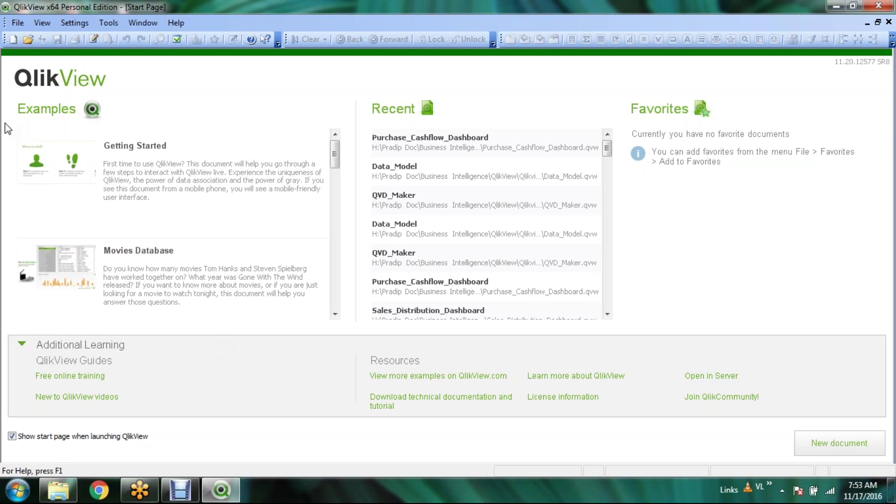
- Create a new document and add a load statement for the 3_Order_Details QVD file to its script
left_click(832, 446)
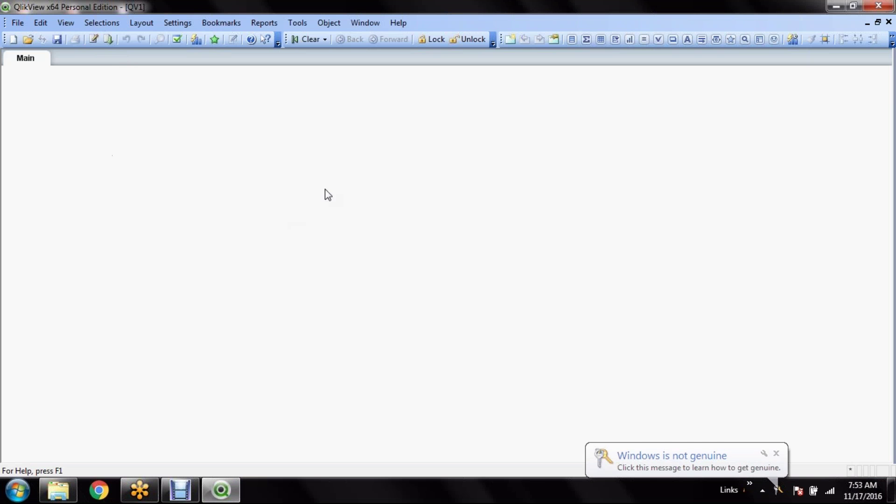
left_click(93, 40)
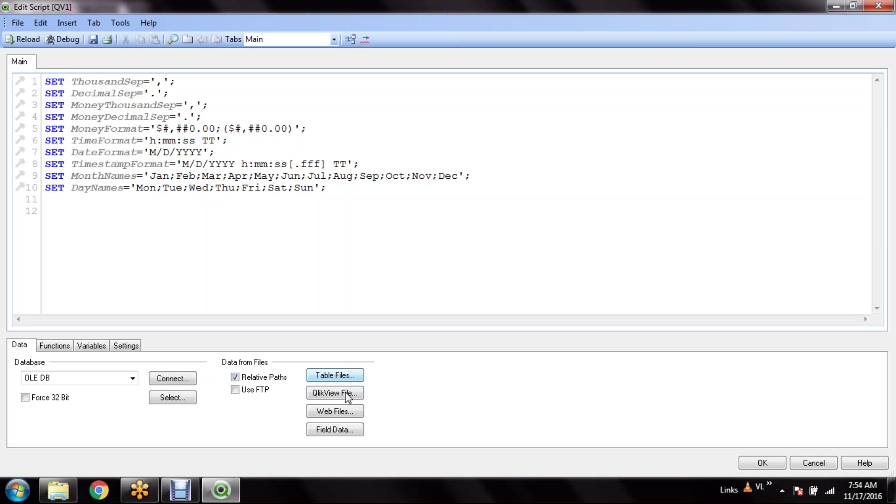
left_click(335, 377)
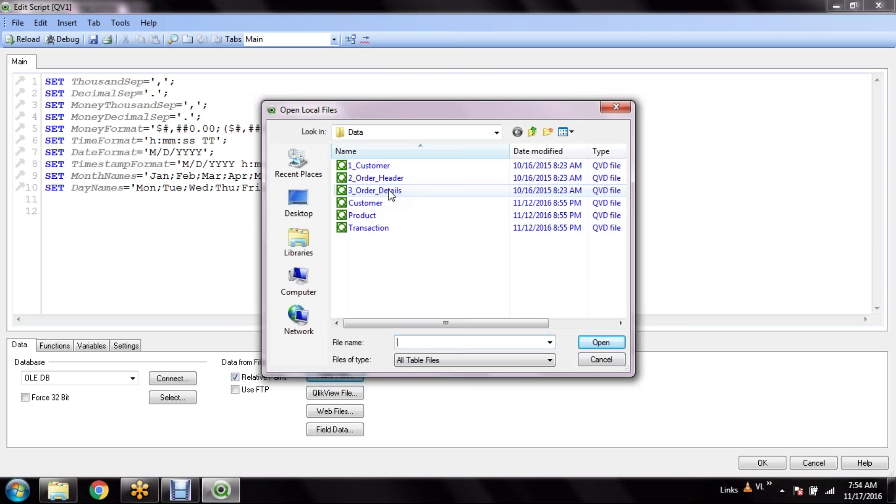
double_click(412, 189)
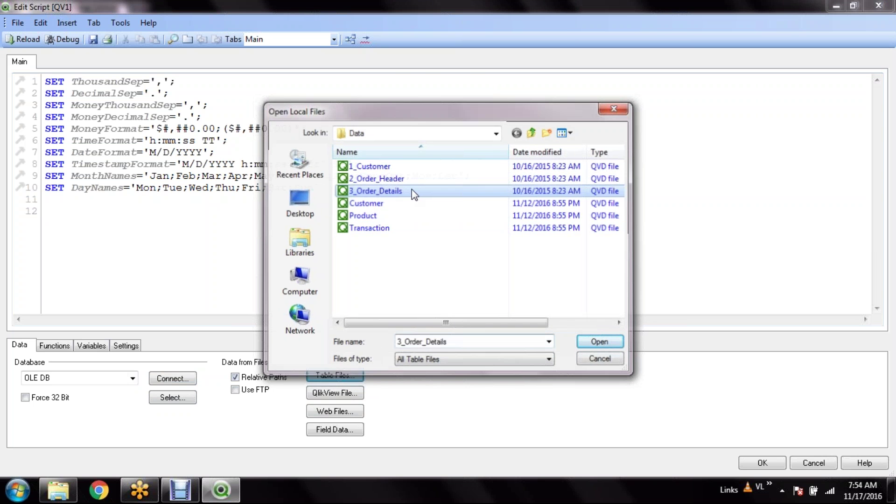
left_click(510, 322)
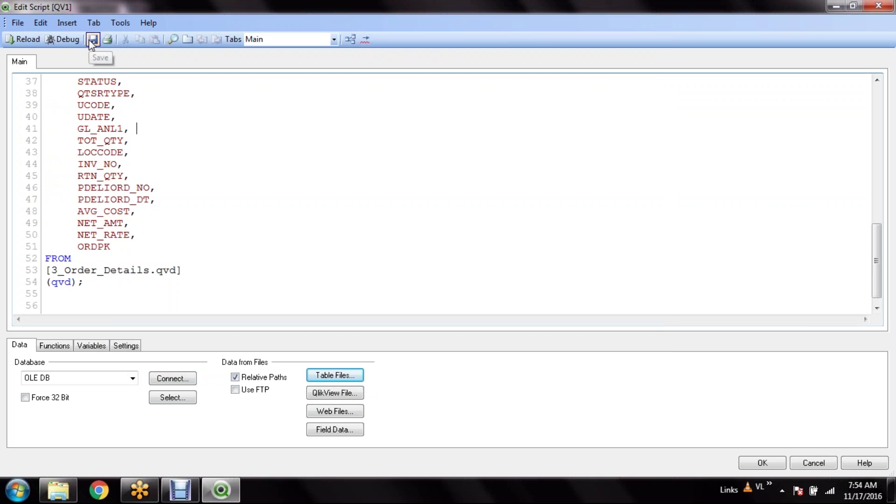
- Reload the script, saving the document to the Desktop as sasd, and dismiss the dialogs that follow
left_click(16, 43)
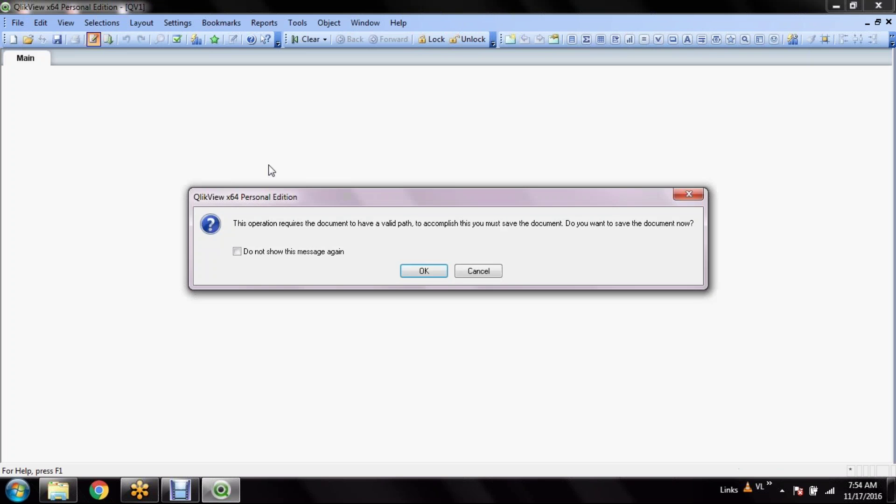
left_click(424, 270)
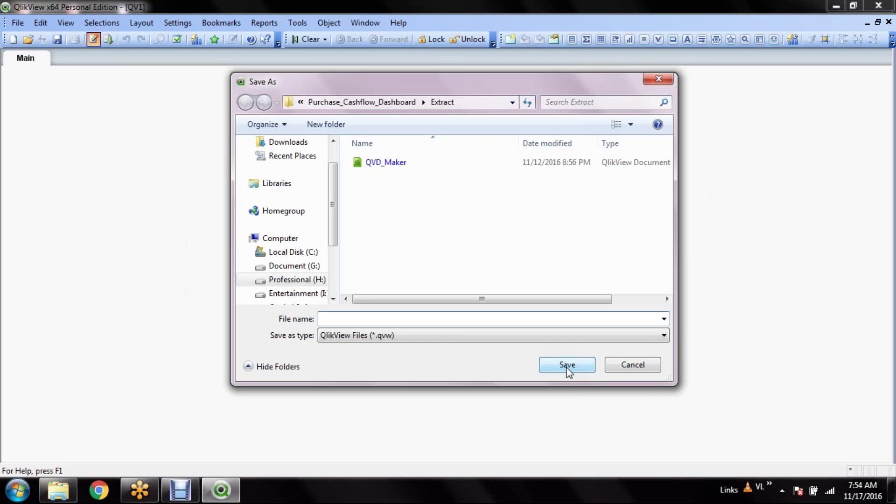
scroll(336, 159, "up", 2)
left_click(304, 160)
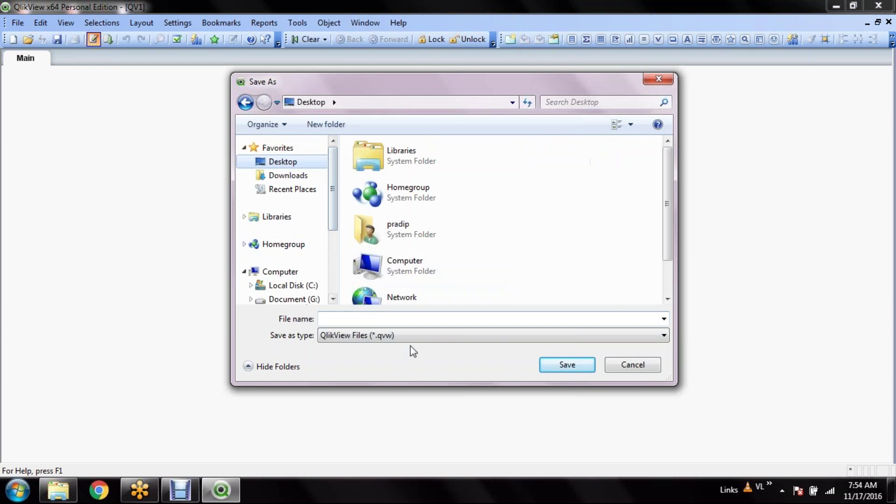
left_click(430, 319)
type("sasd")
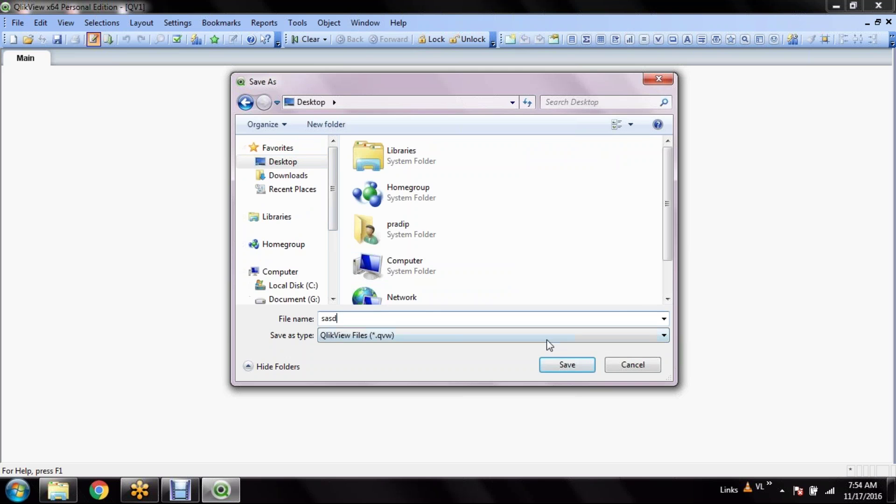
left_click(564, 364)
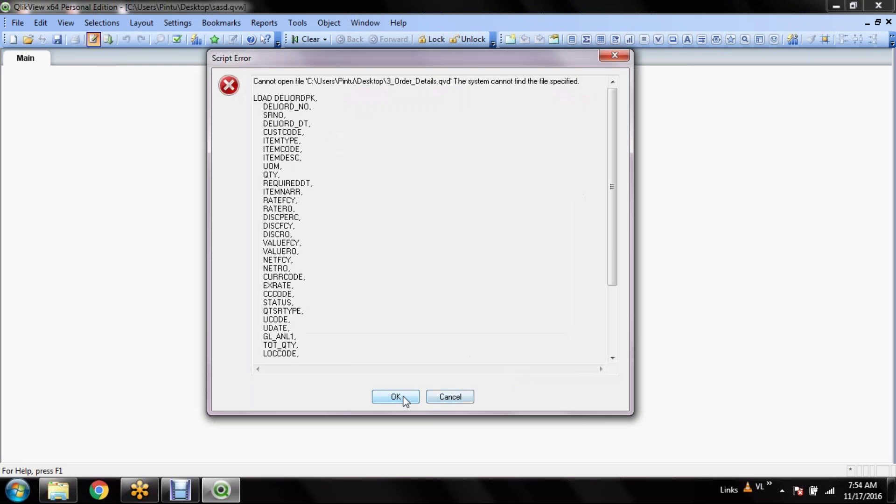
left_click(400, 396)
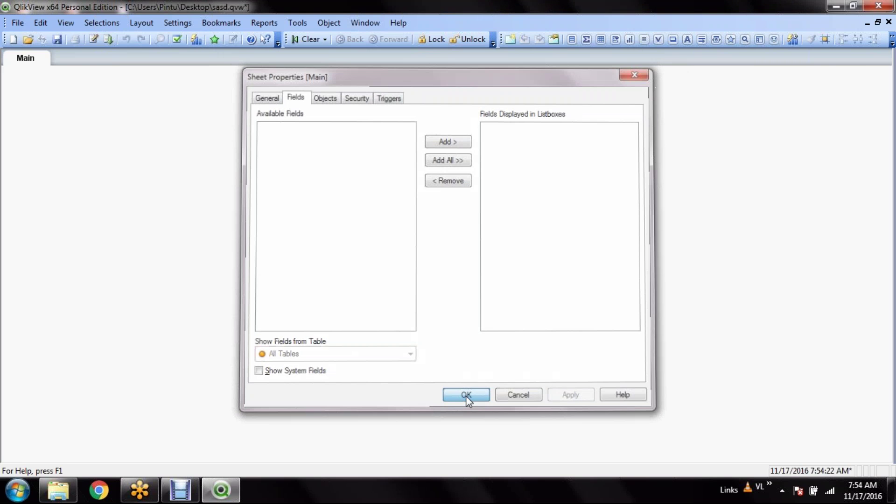
left_click(466, 396)
- Reopen the script, review it from the beginning and try to reload the 3_Order_Details data again
left_click(93, 40)
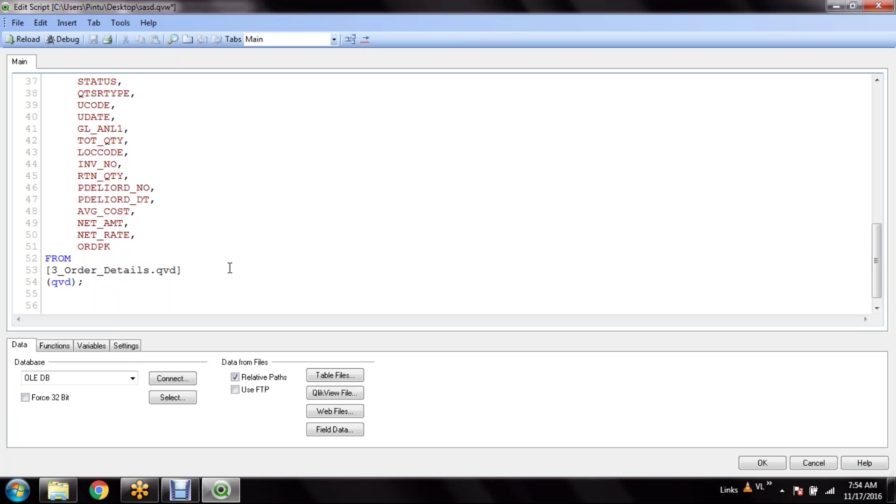
scroll(151, 244, "up", 12)
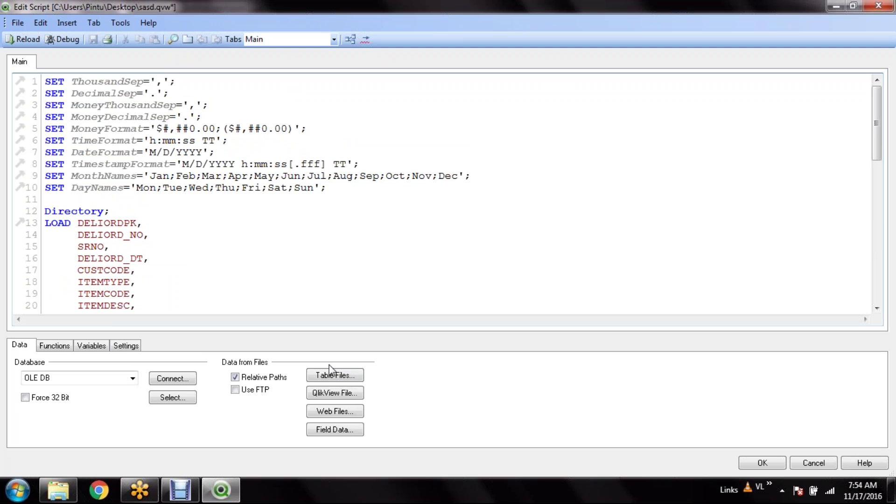
left_click(32, 43)
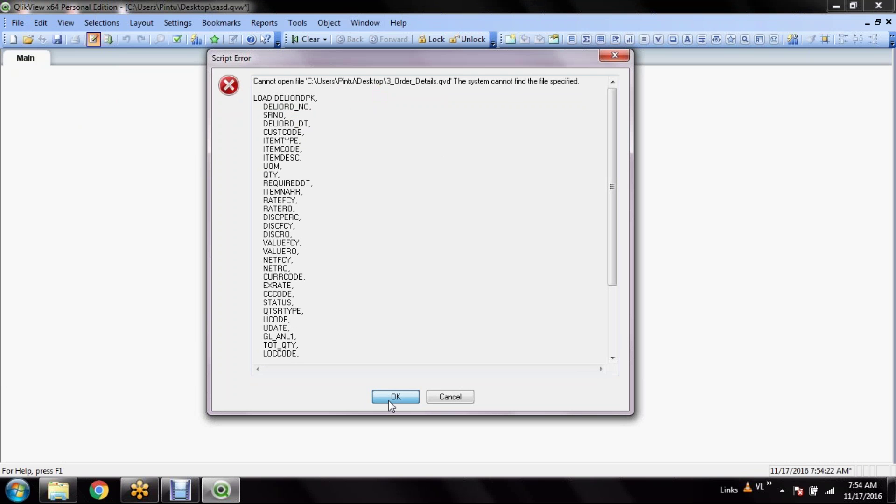
left_click(395, 396)
left_click(466, 396)
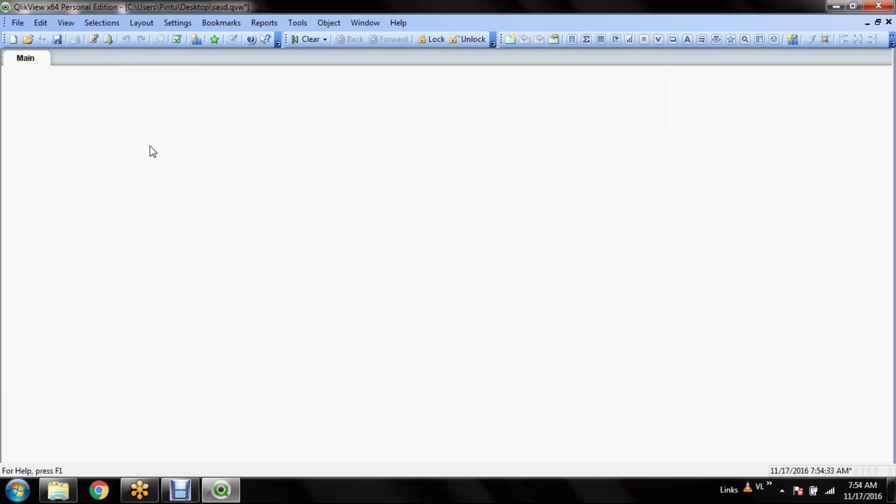
- Open the sasd document's script again and delete all of its contents
left_click(93, 39)
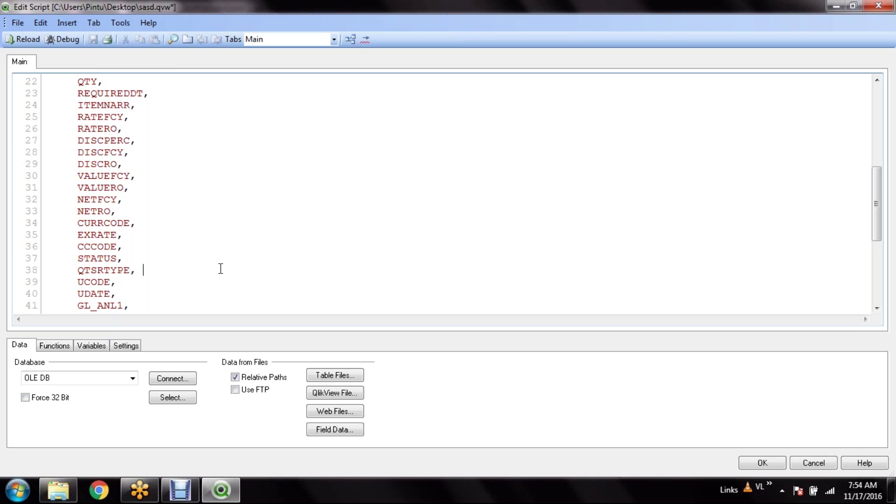
key("ctrl+a")
key("Delete")
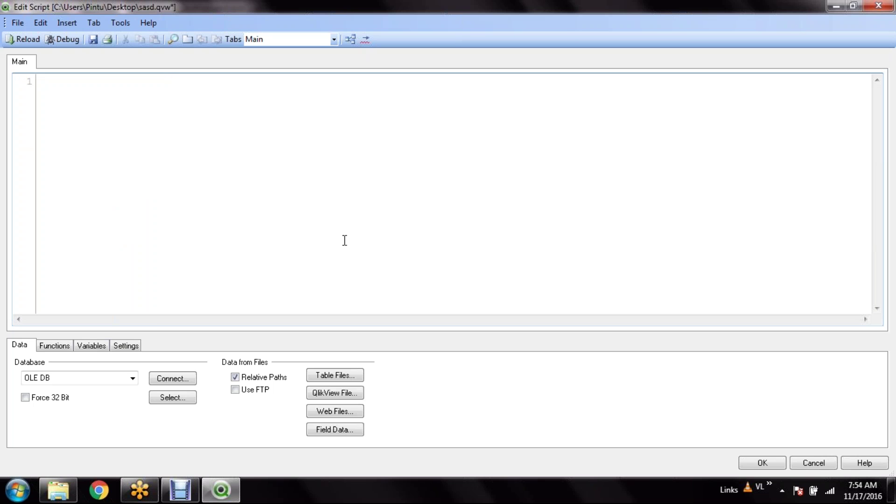
right_click(344, 232)
left_click(287, 217)
left_click(353, 378)
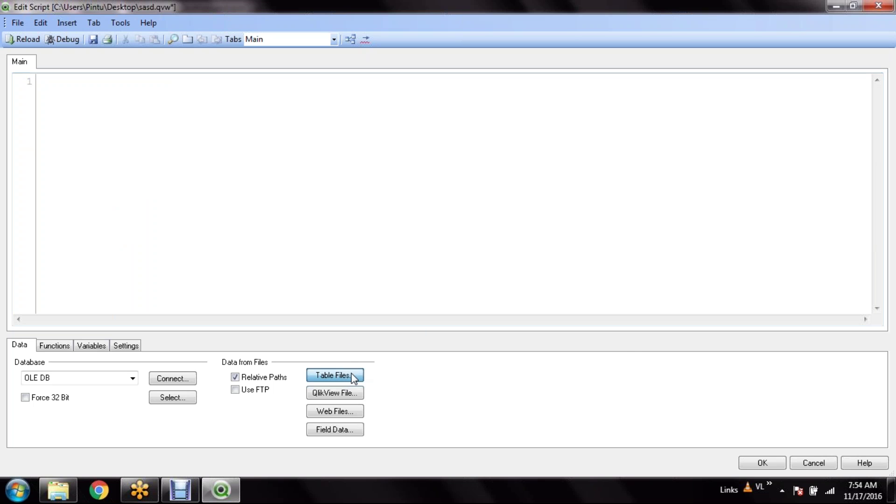
double_click(377, 216)
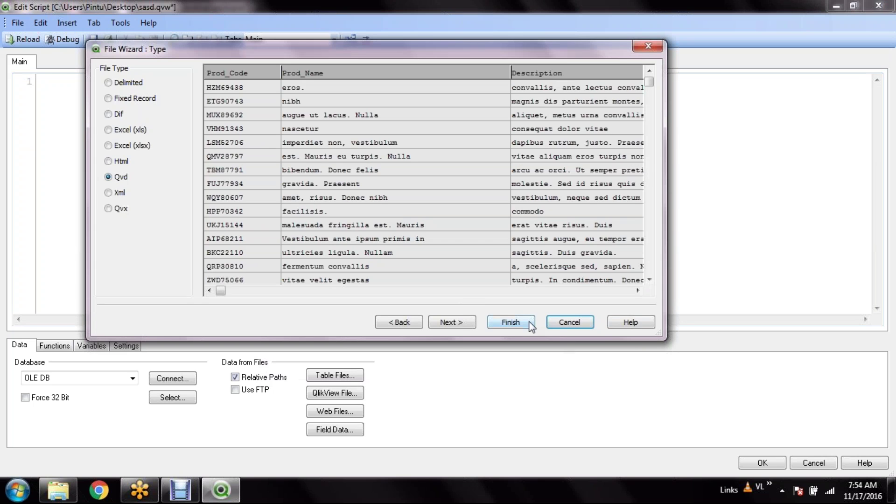
left_click(572, 321)
- Start a table file load for the empty script and browse to the Business Intelligence folder
left_click(349, 377)
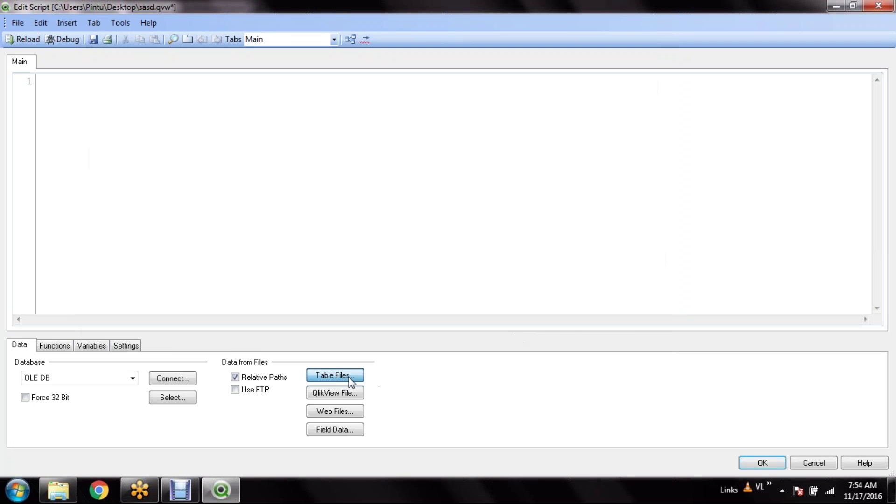
left_click(477, 136)
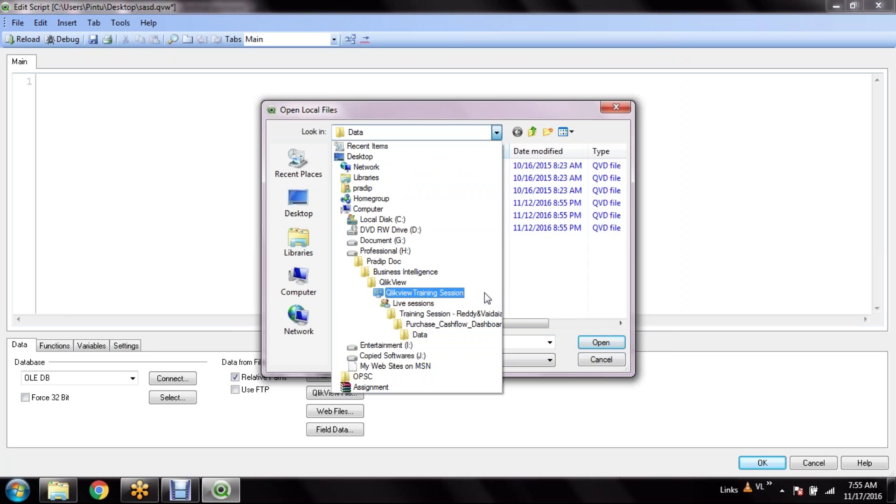
left_click(494, 272)
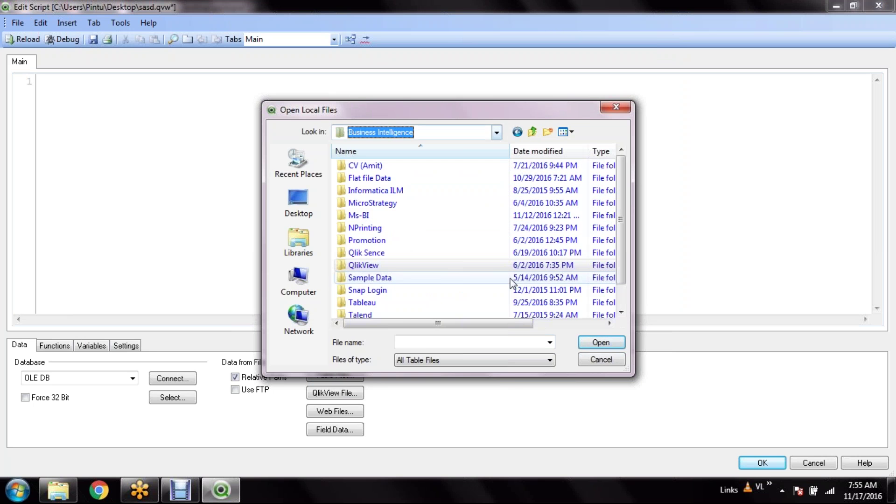
double_click(395, 265)
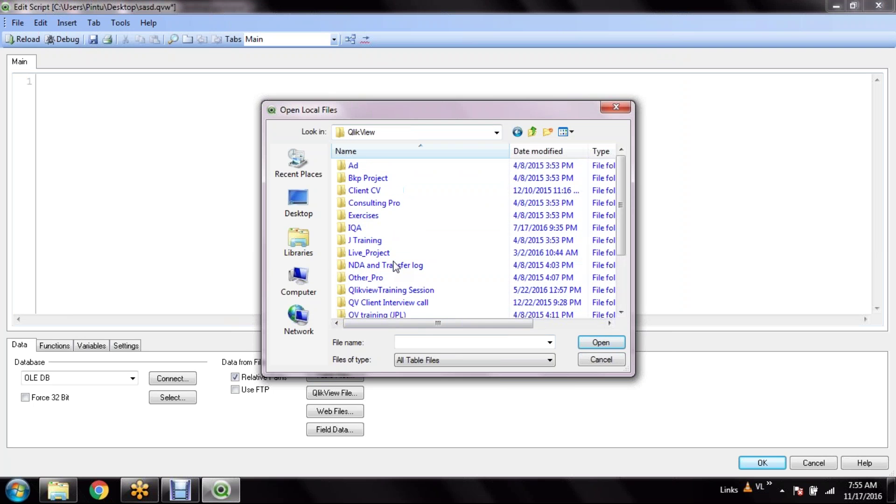
double_click(398, 292)
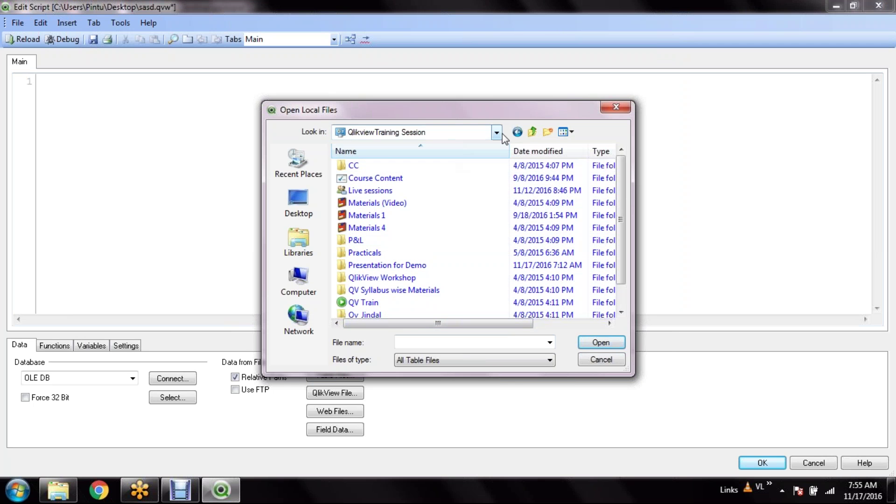
left_click(533, 132)
left_click(533, 132)
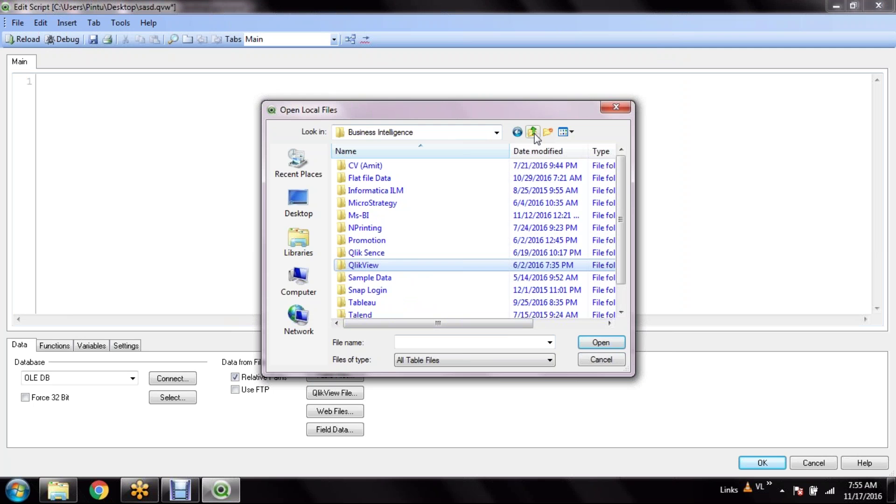
left_click(533, 132)
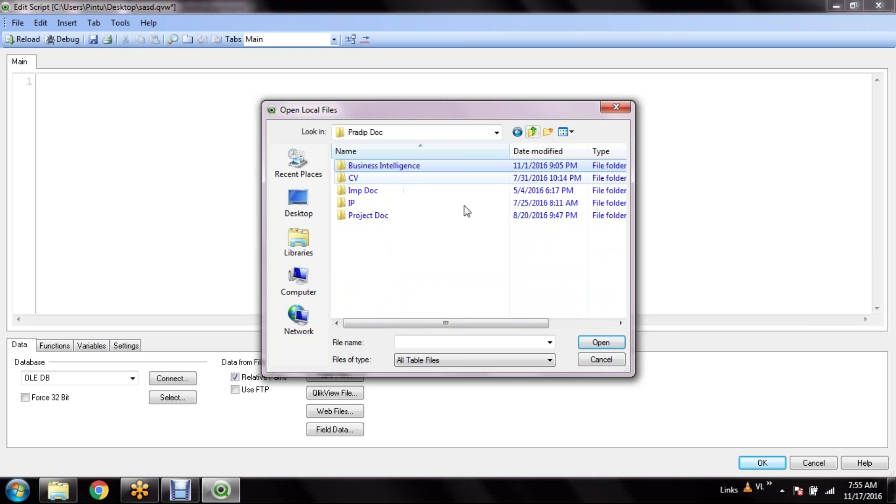
double_click(386, 169)
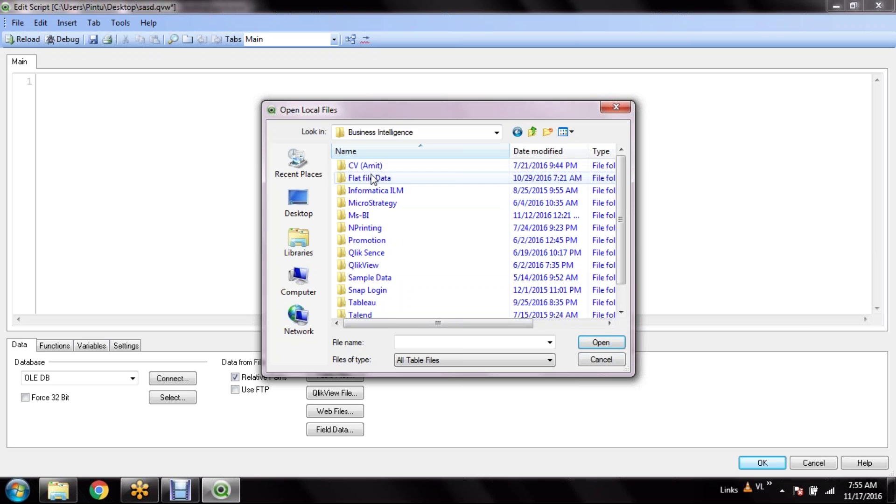
- Load the Transaction table from the Product_DB file in the Flat file Data folder into the script
double_click(369, 178)
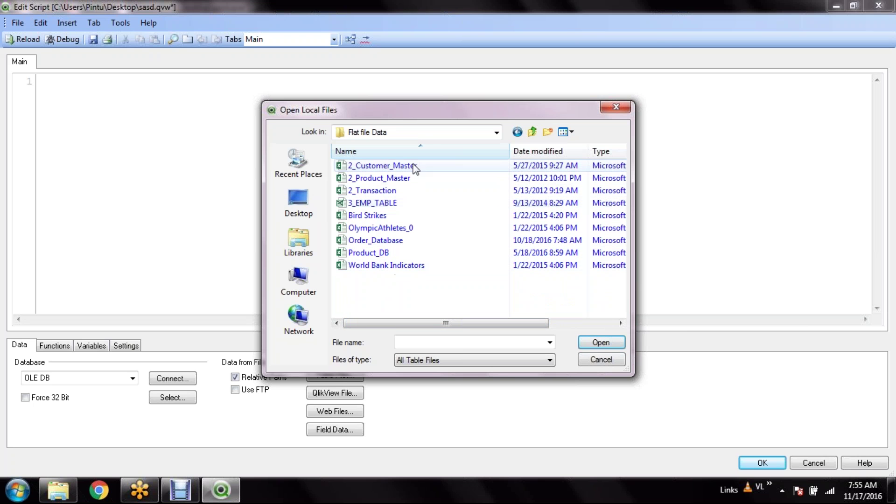
double_click(387, 252)
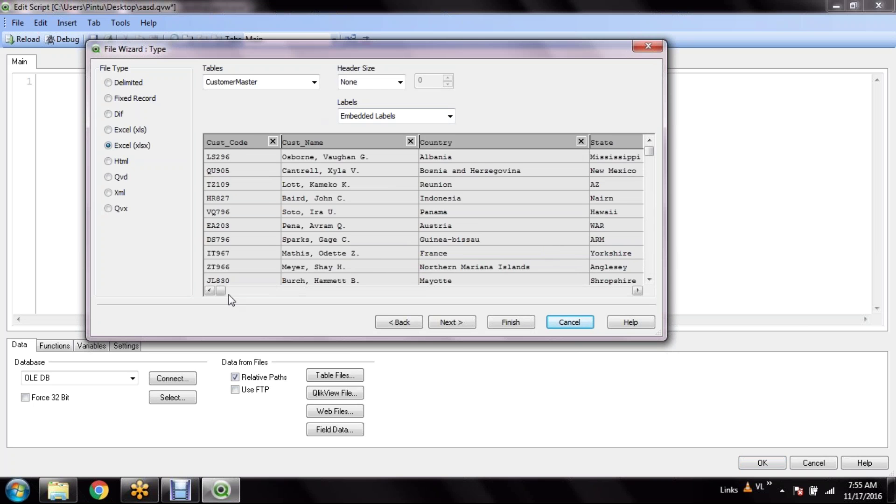
mouse_move(226, 291)
left_mouse_down()
mouse_move(514, 293)
mouse_move(223, 291)
left_mouse_up()
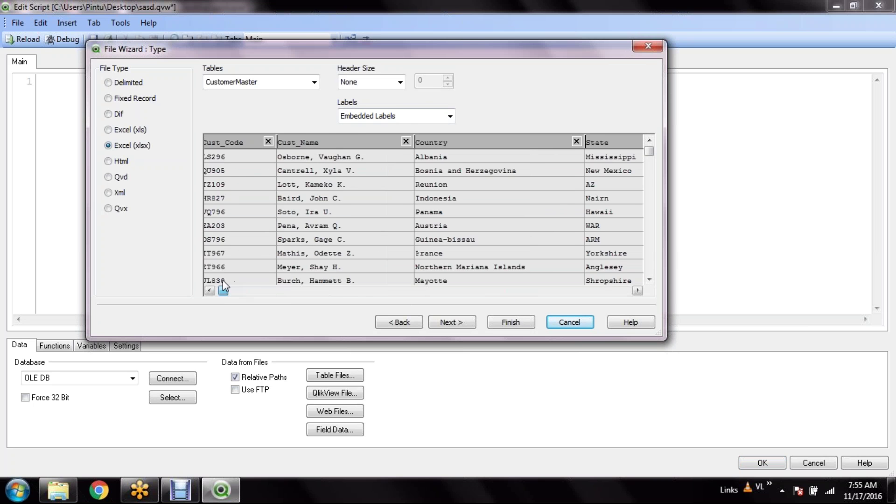
left_click(314, 82)
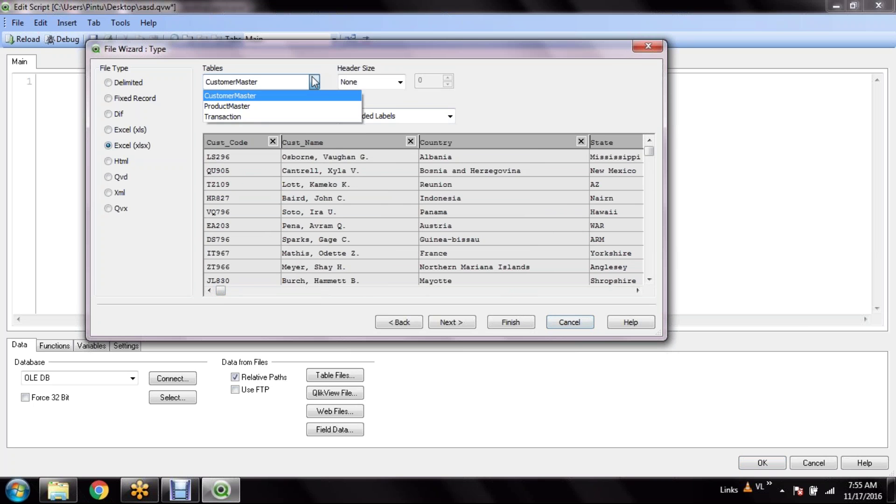
left_click(261, 116)
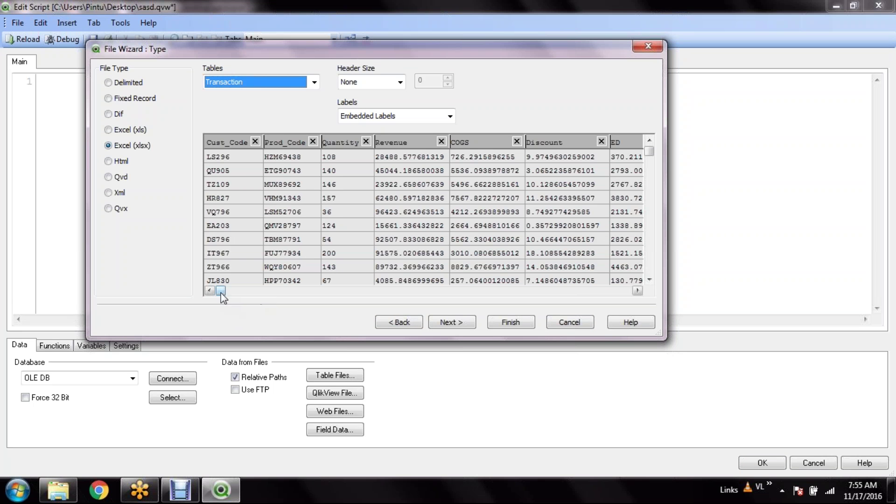
left_click(522, 321)
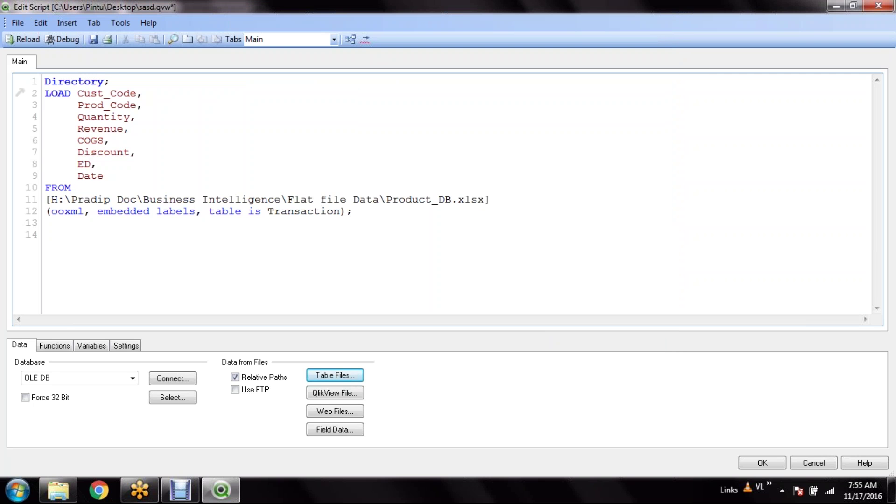
- Reload the script, dismiss the dialog that follows, and open the table viewer to show the data model
left_click(27, 40)
left_click(467, 398)
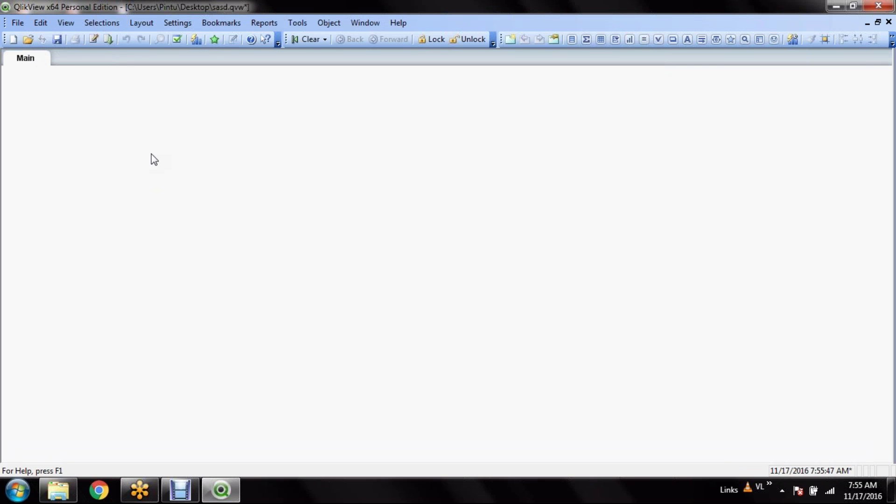
left_click(114, 42)
key("ctrl+t")
mouse_move(467, 194)
left_mouse_down()
mouse_move(352, 145)
mouse_move(410, 168)
mouse_move(380, 176)
mouse_move(464, 196)
left_mouse_up()
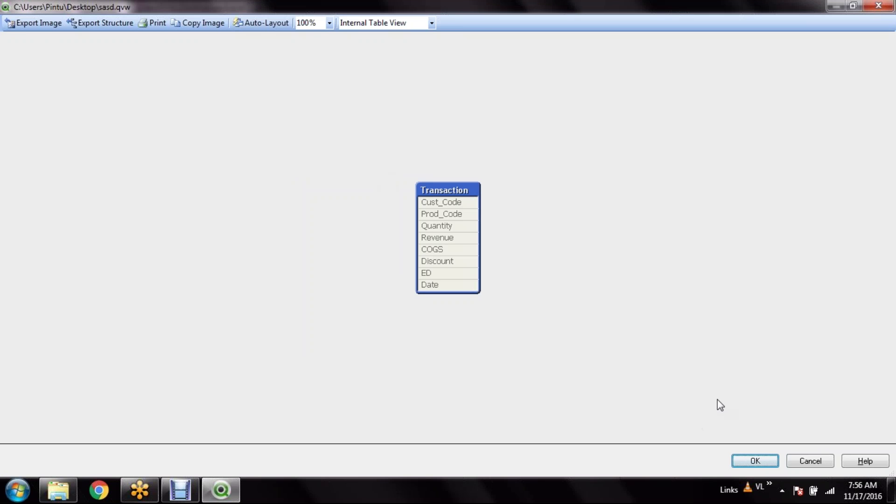
- Preview the records of the Transaction table across all its columns, then close the preview and the table viewer
right_click(453, 190)
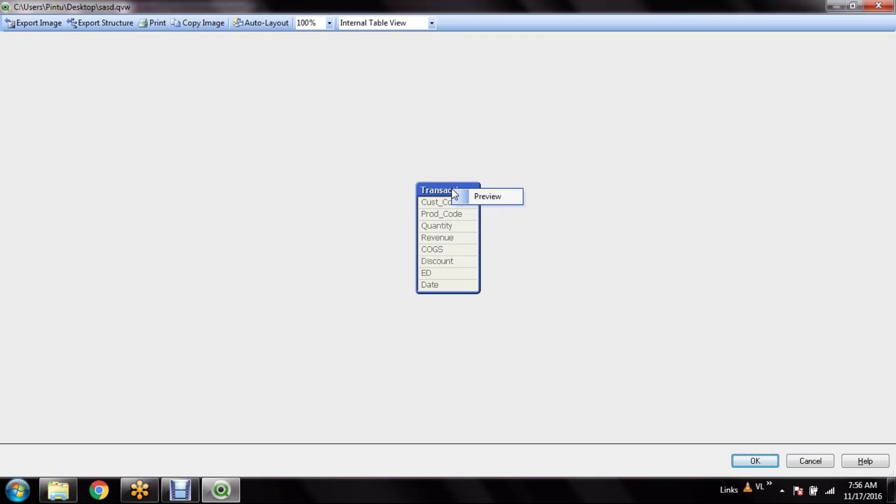
left_click(482, 194)
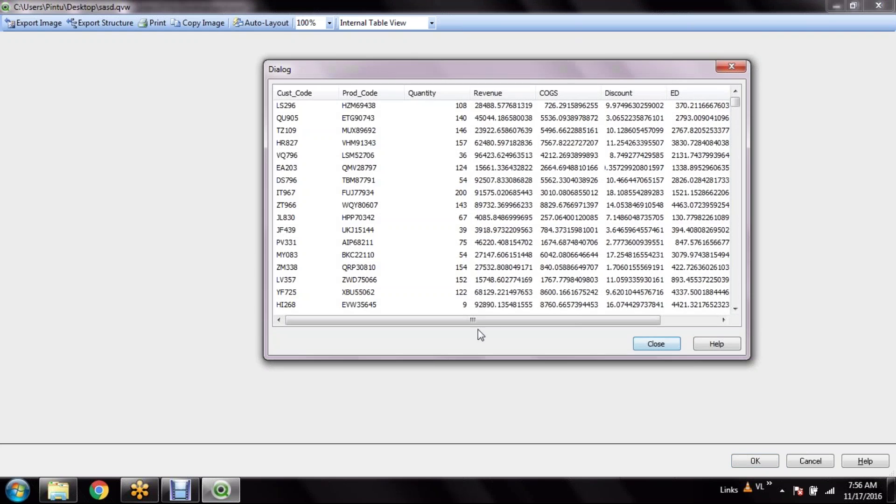
left_click_drag(476, 318, 694, 327)
key("Escape")
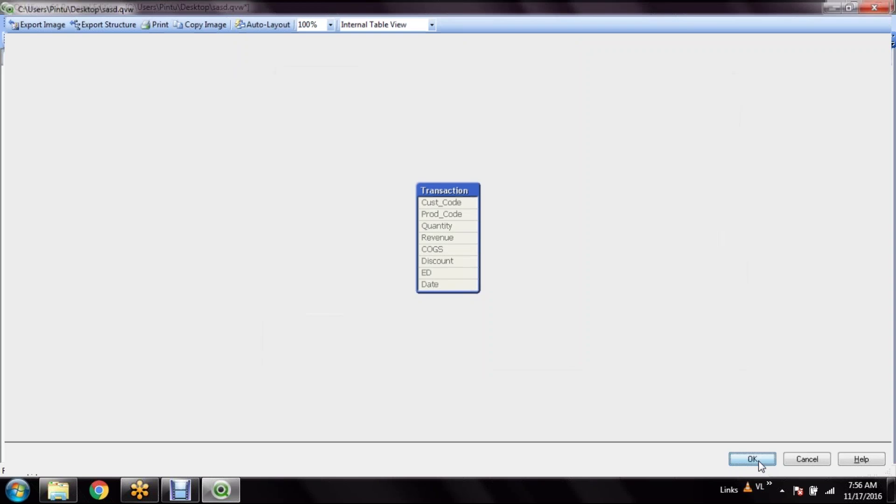
left_click(755, 461)
- Reopen the script and add a load of the CustomerMaster table from the Product_DB file
left_click(94, 40)
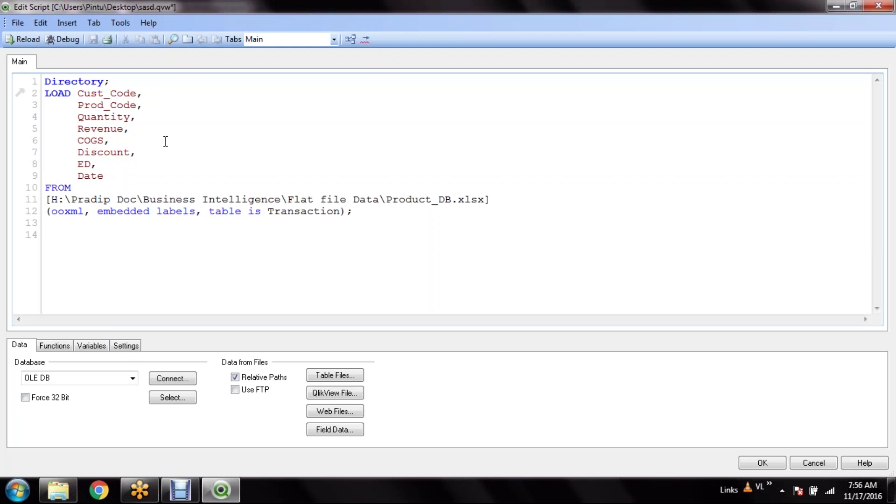
left_click(318, 381)
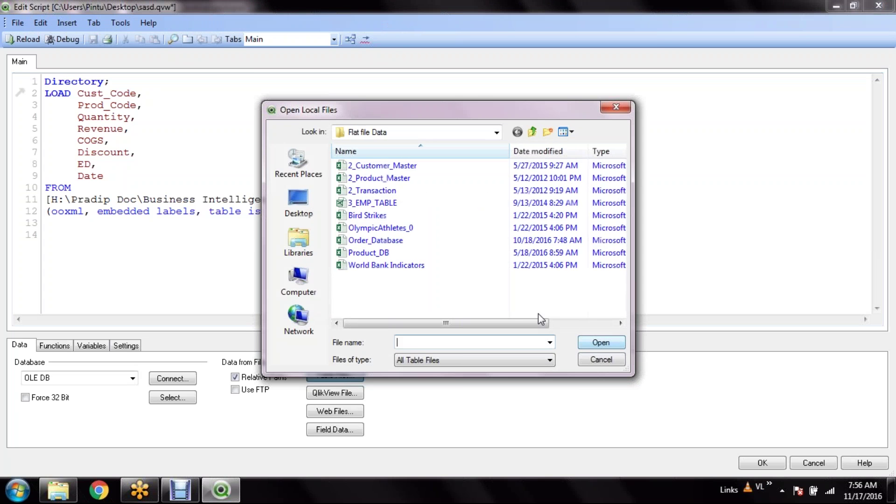
double_click(382, 254)
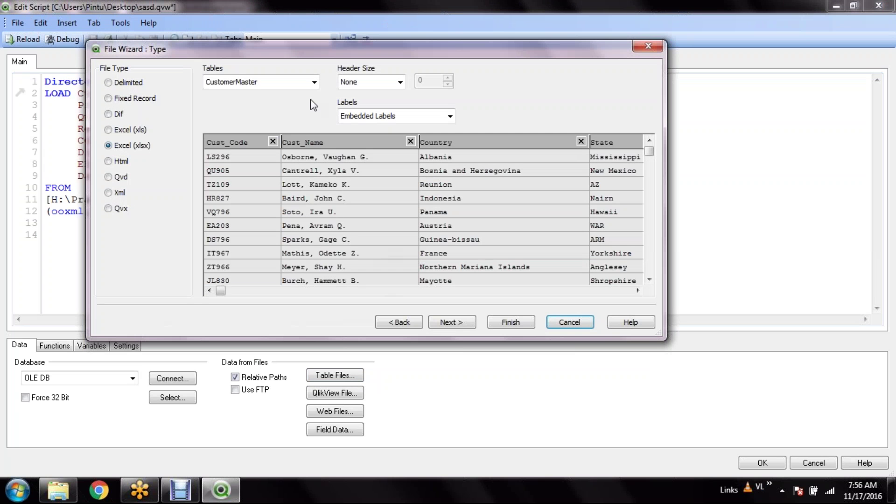
left_click(505, 322)
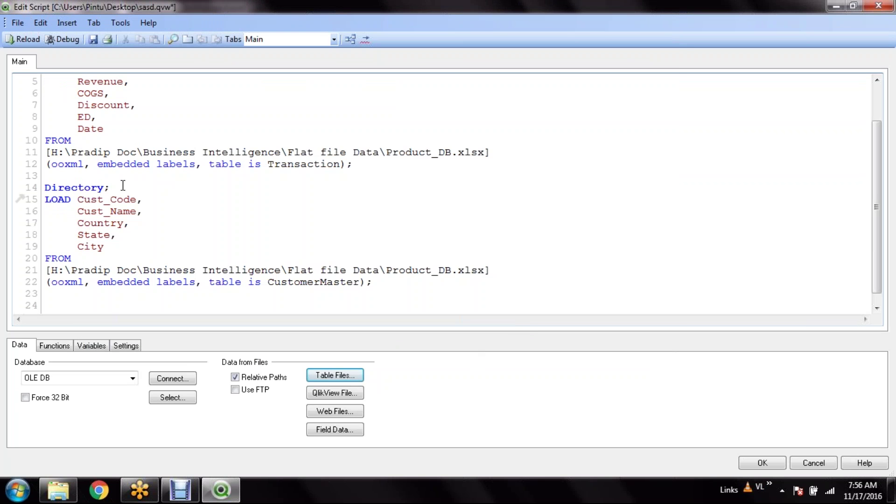
- Replace the Directory statements with the table labels Cst: for CustomerMaster and Trans: for Transaction, and save the script
key("shift+Home")
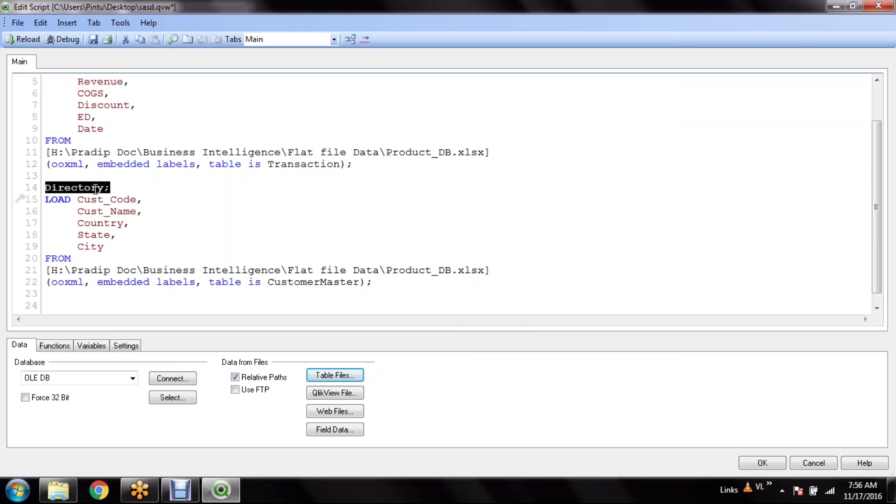
type("Cst:")
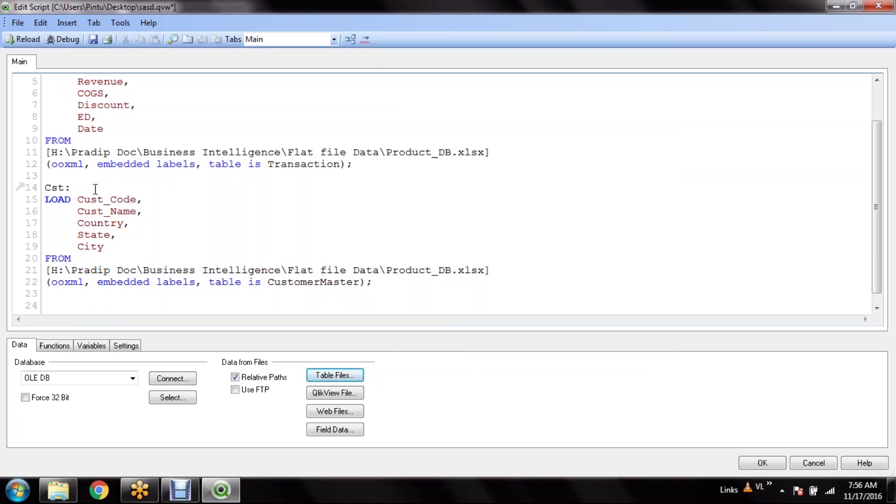
scroll(95, 189, "up", 2)
left_click(128, 80)
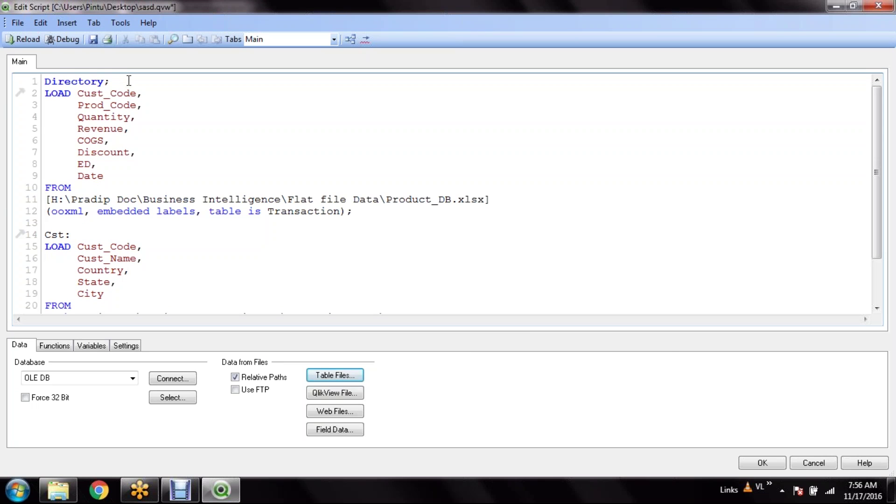
key("shift+Home")
type("Trans::")
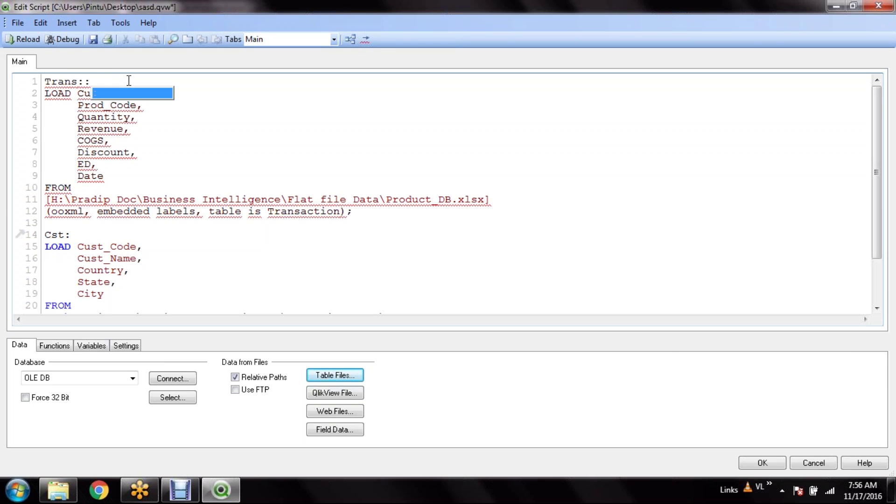
key("BackSpace")
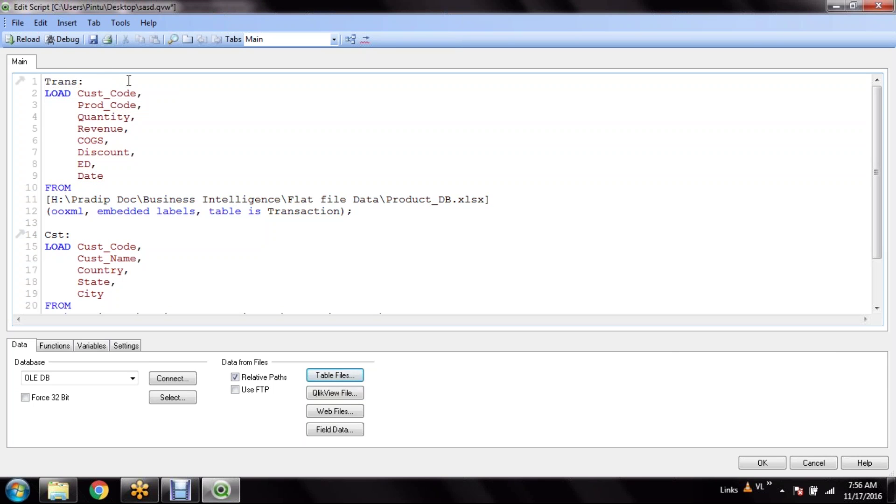
key("ctrl+s")
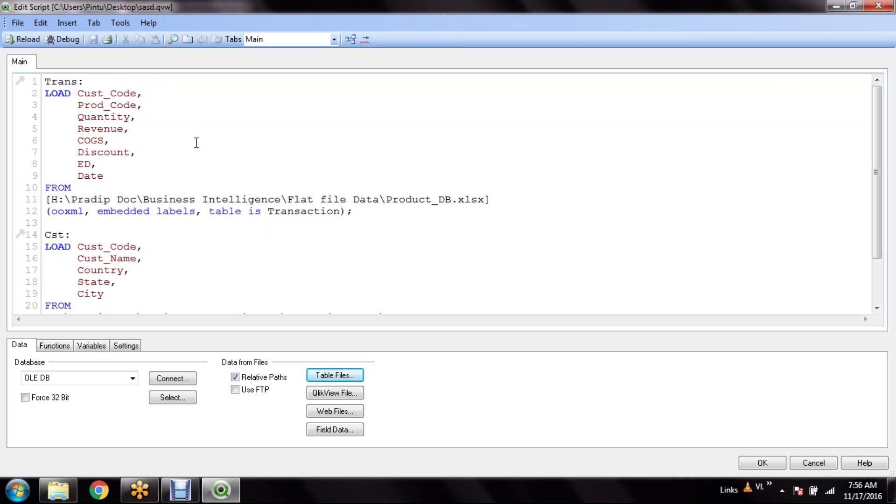
- Compare the Cust_Code field in the Trans and Cst load statements
left_click(195, 167)
double_click(112, 93)
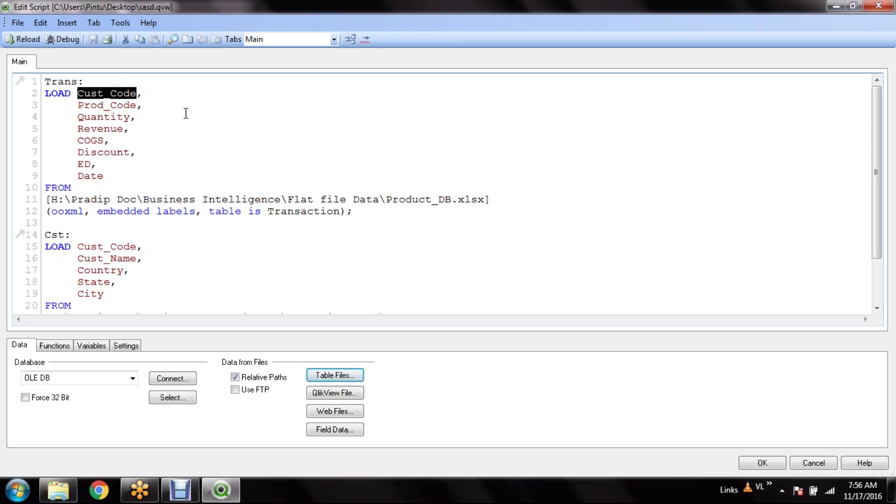
left_click(156, 103)
double_click(112, 248)
triple_click(293, 257)
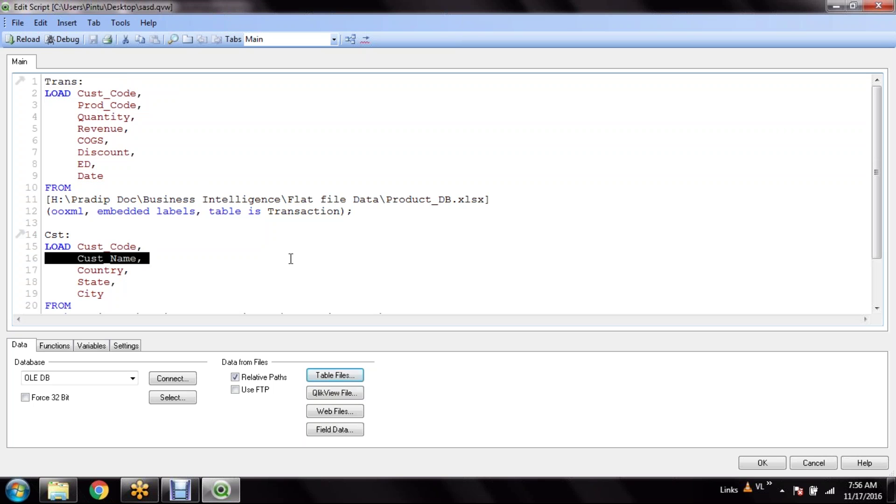
left_click(256, 136)
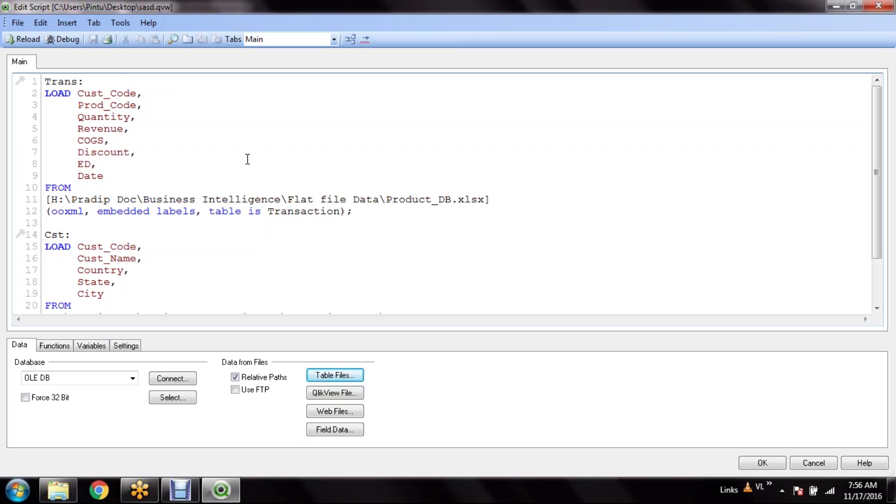
- Reload the script and bring the linked Cst and Trans tables closer together in the table viewer, then close it
left_click(26, 40)
left_click(466, 397)
key("ctrl+t")
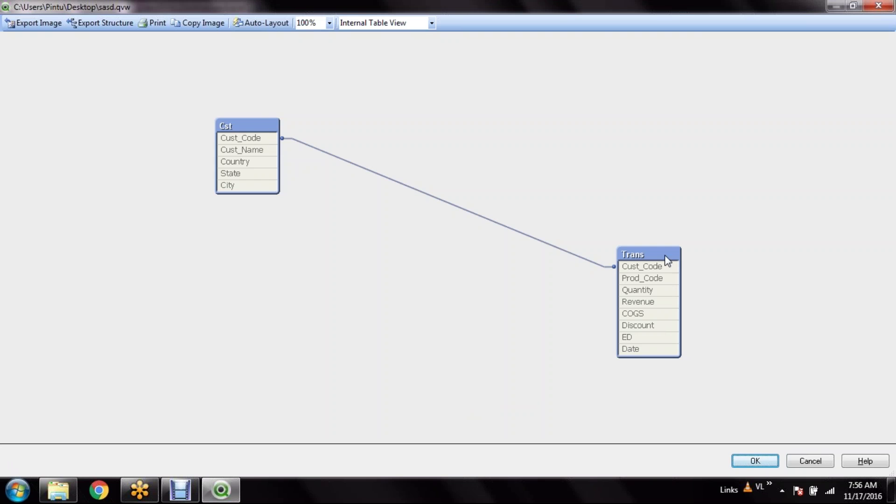
left_click_drag(665, 259, 542, 146)
left_click(335, 183)
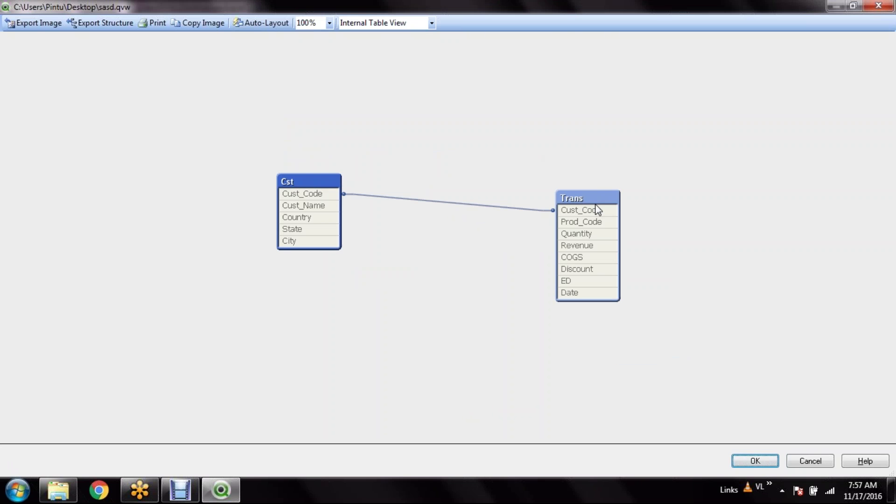
left_click(756, 461)
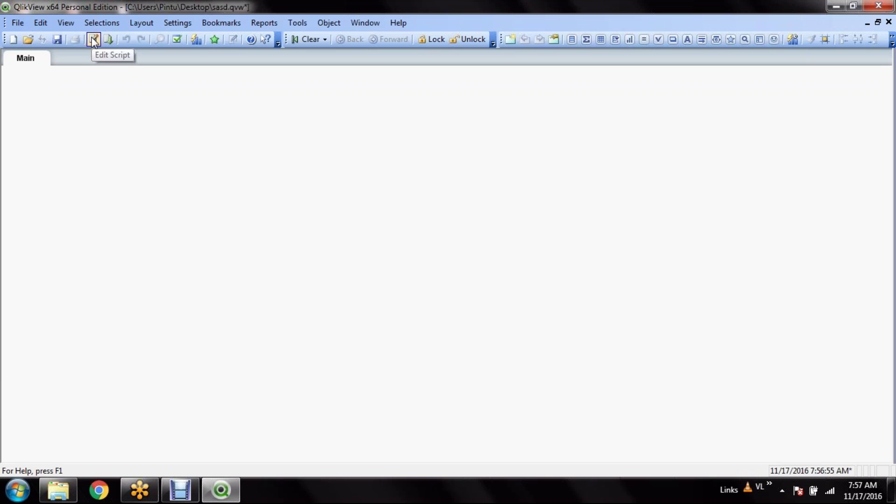
- Reopen the script and add an empty line after the CustomerMaster load statement
left_click(94, 42)
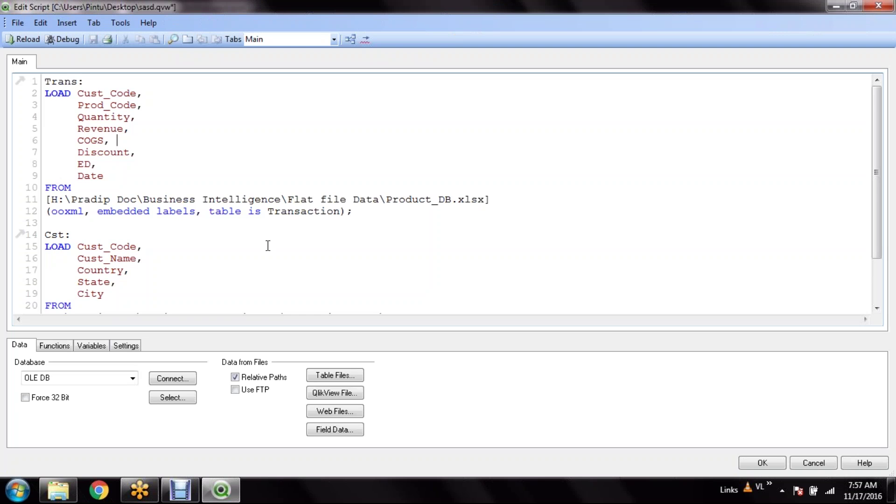
left_click(268, 245)
scroll(268, 245, "down", 1)
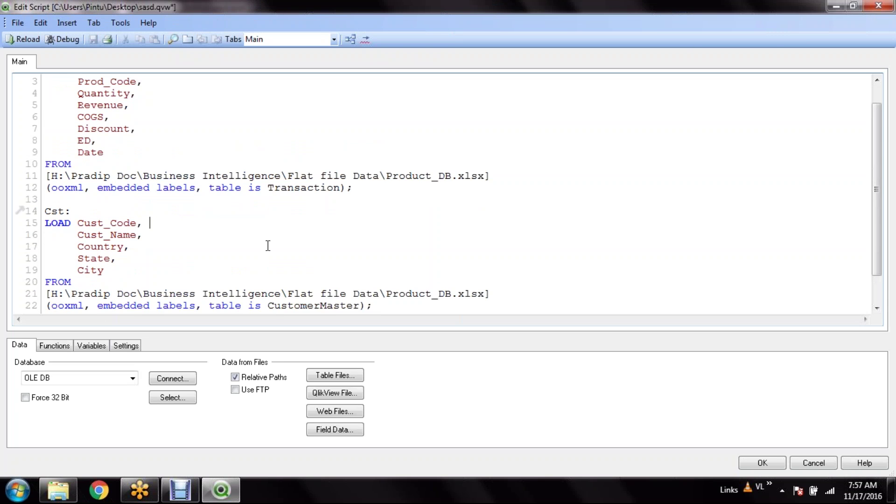
scroll(394, 307, "down", 1)
left_click(414, 290)
key("Return")
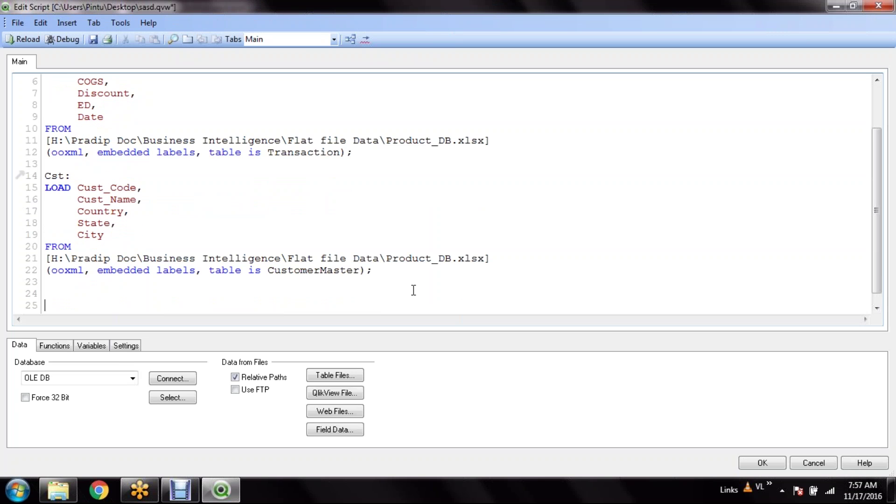
- Add a load of the ProductMaster table from the Product_DB file at the end of the script
left_click(340, 377)
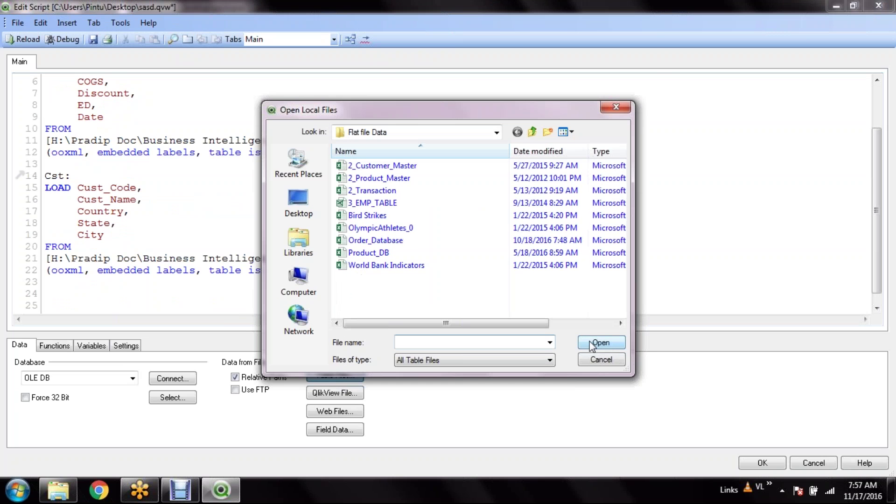
left_click(386, 252)
double_click(386, 253)
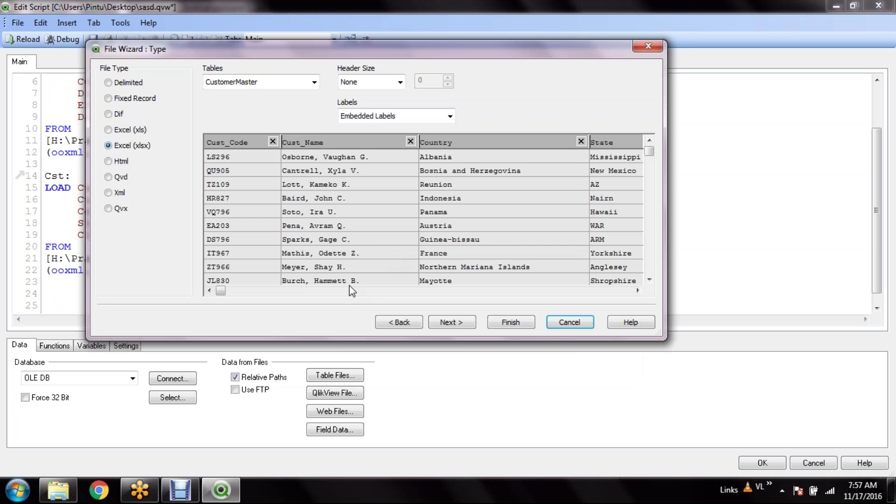
left_click(311, 87)
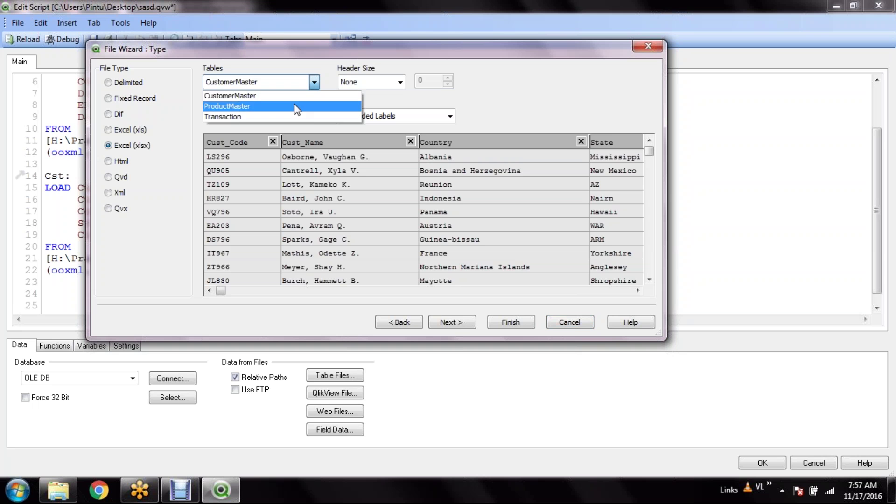
left_click(303, 107)
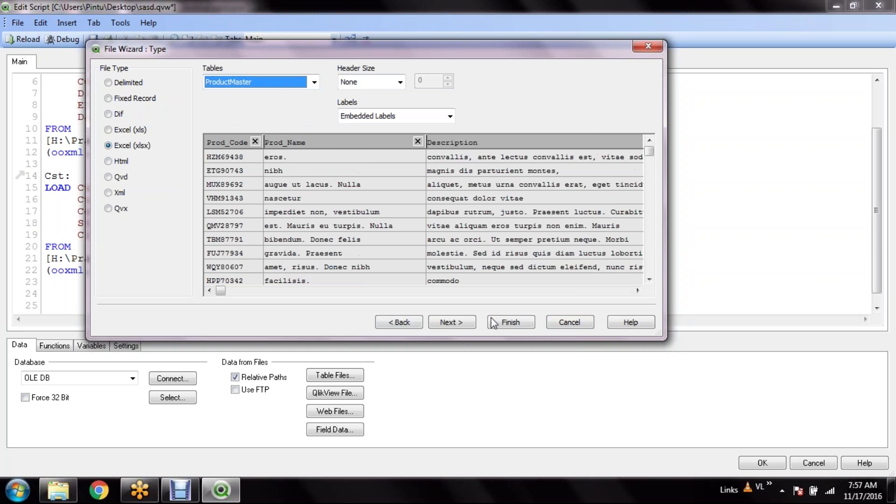
left_click(528, 324)
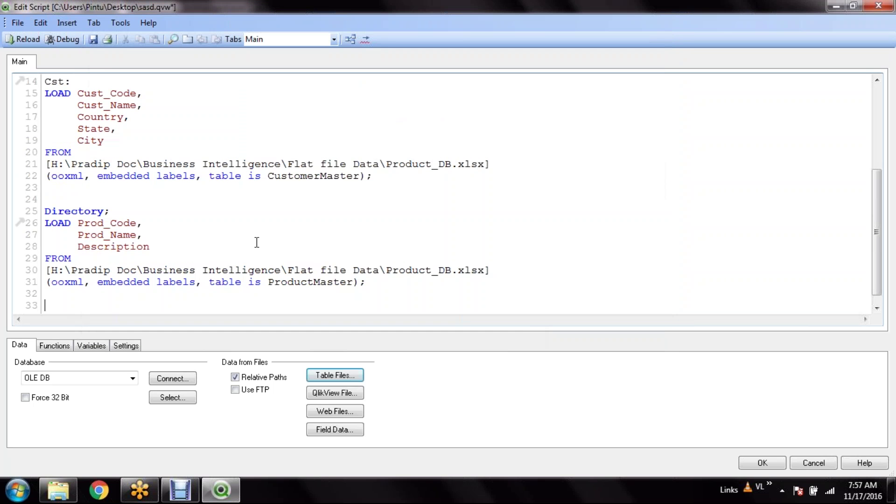
- Replace the Directory statement above the ProductMaster load with the table label prod: and save the script
scroll(336, 280, "up", 1)
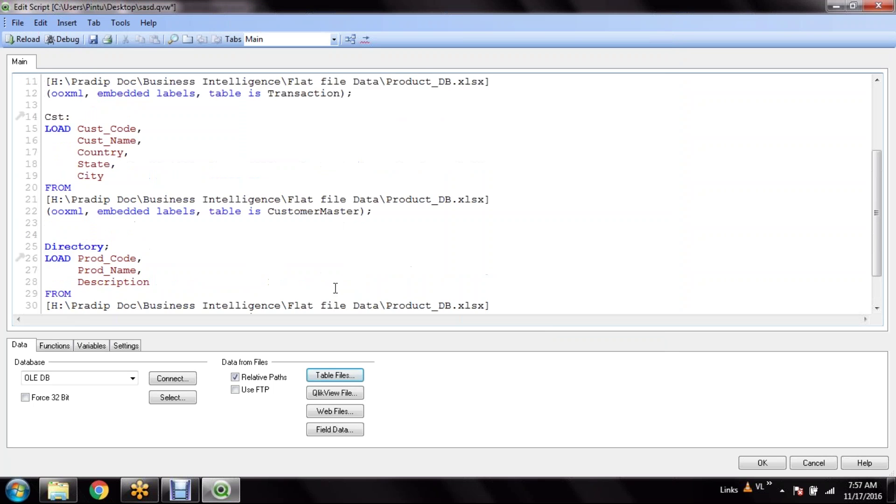
scroll(286, 176, "up", 3)
scroll(231, 263, "down", 4)
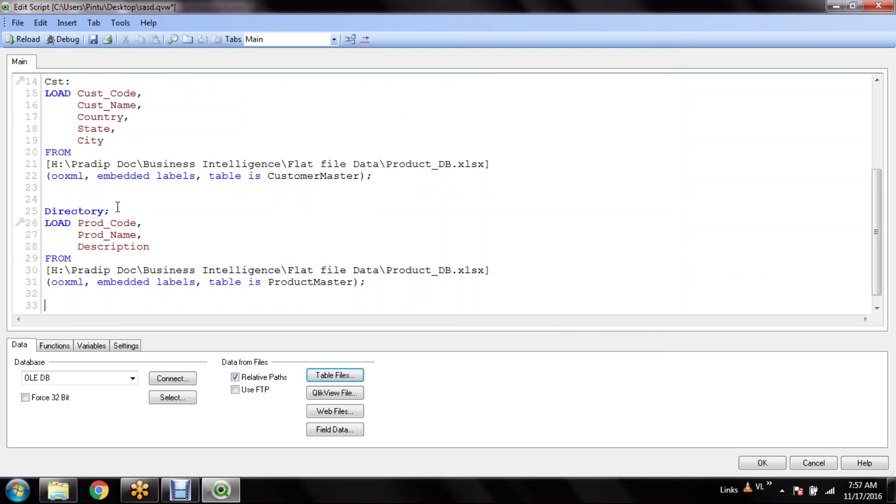
left_click_drag(112, 211, 45, 211)
type("pro")
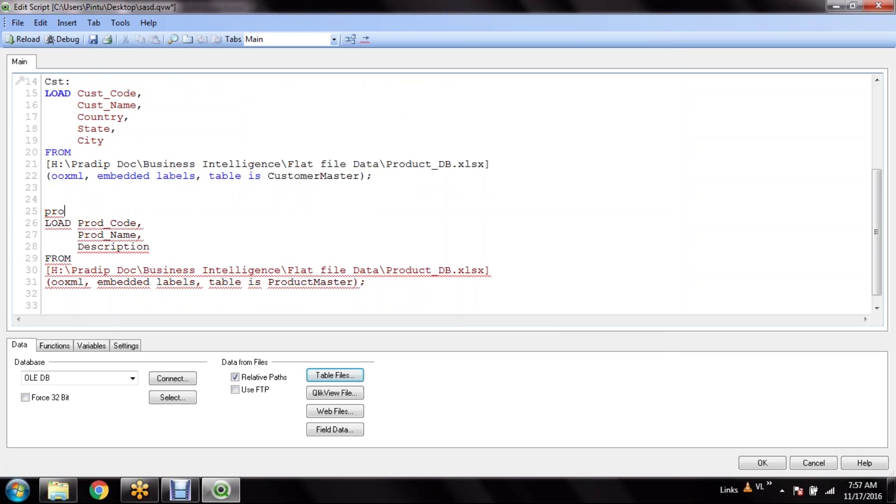
type("d:")
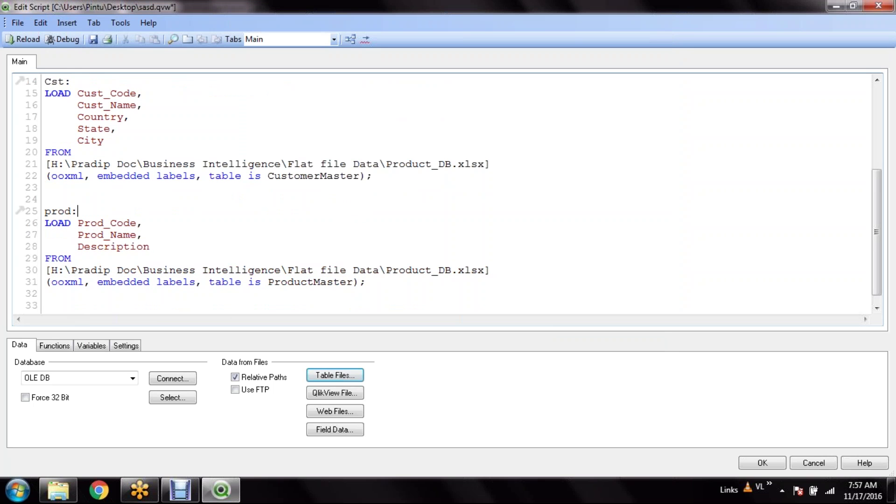
left_click(93, 40)
- Check the Trans and Cst load statements and reload the script with the added prod table
scroll(246, 213, "up", 4)
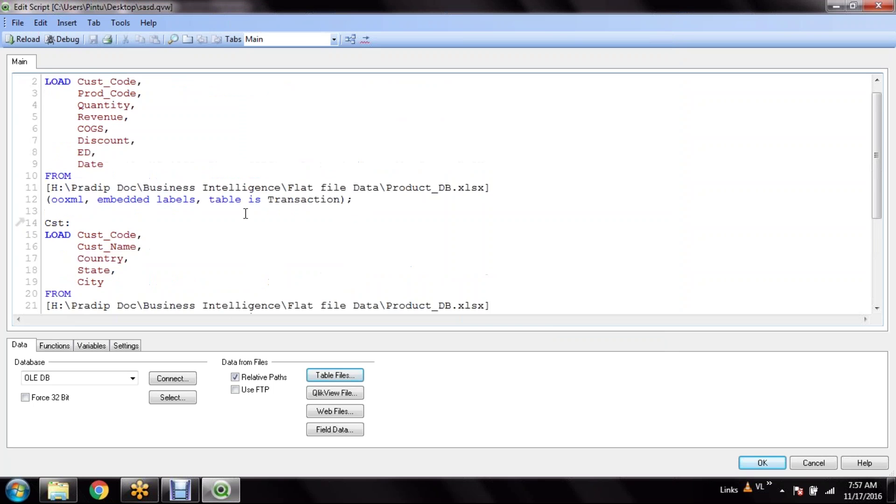
scroll(246, 214, "down", 1)
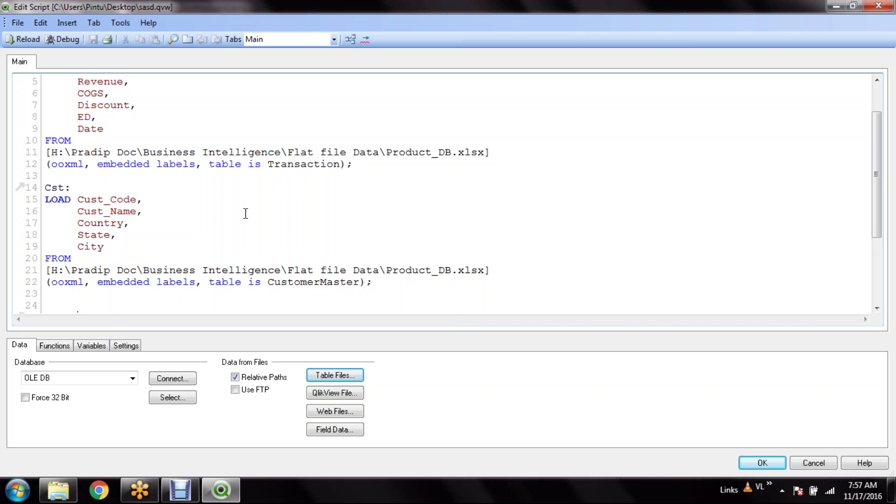
scroll(246, 213, "up", 2)
left_click(267, 258)
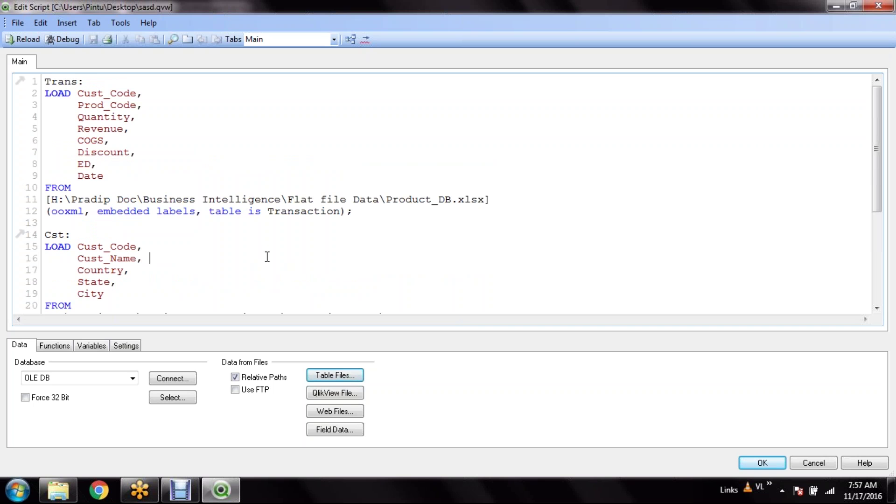
left_click(252, 186)
left_click(23, 39)
left_click(466, 393)
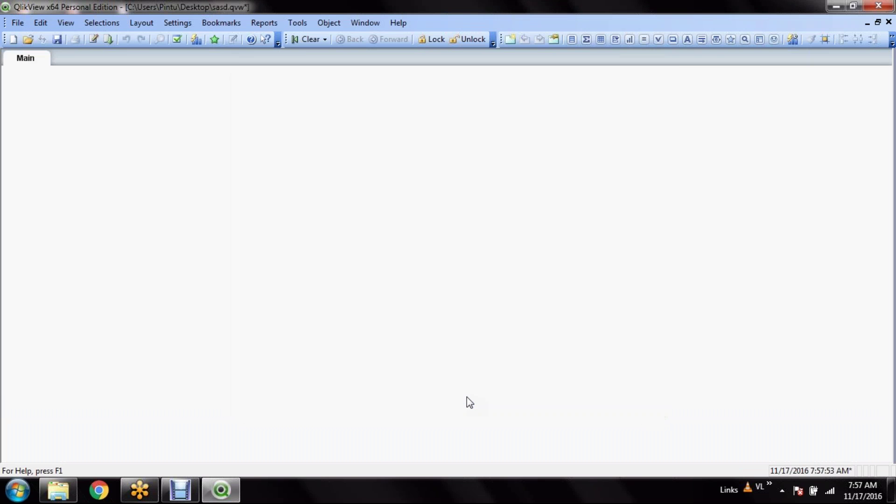
- Spread out the Cst, prod and Trans tables in the table viewer, highlight their links, and close the viewer
key("ctrl+t")
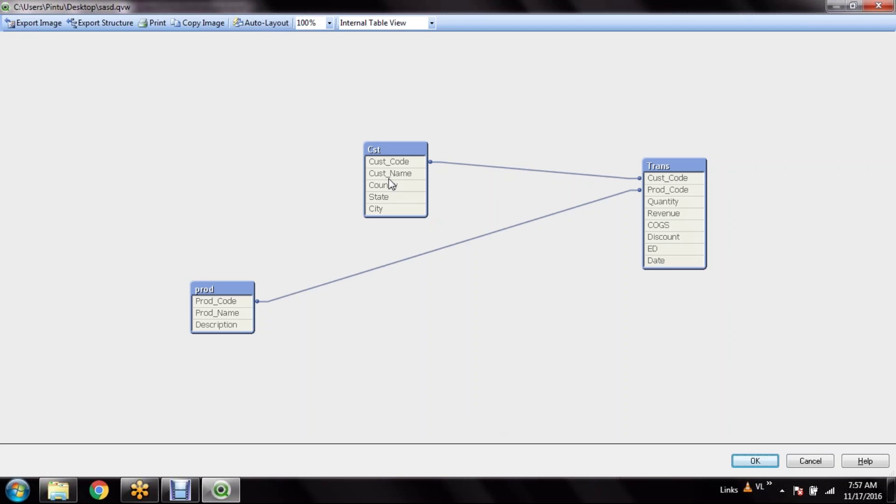
left_click_drag(391, 158, 243, 119)
left_click_drag(228, 325, 329, 304)
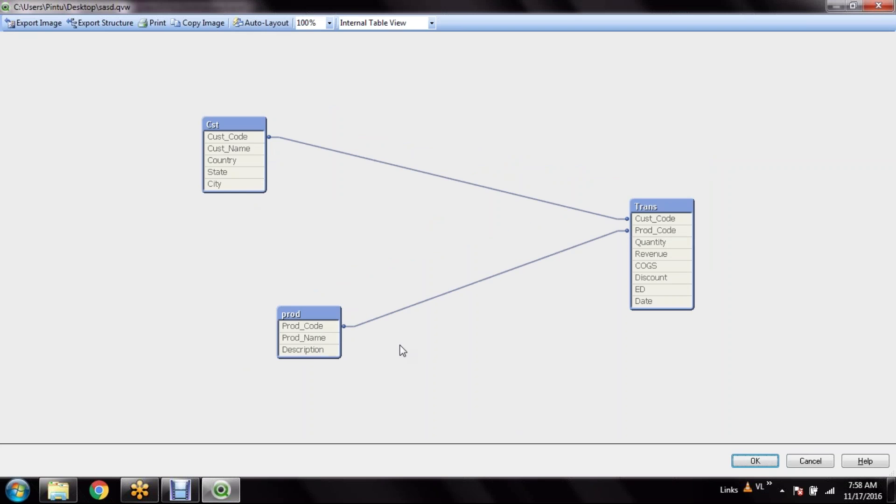
left_click_drag(304, 324, 331, 373)
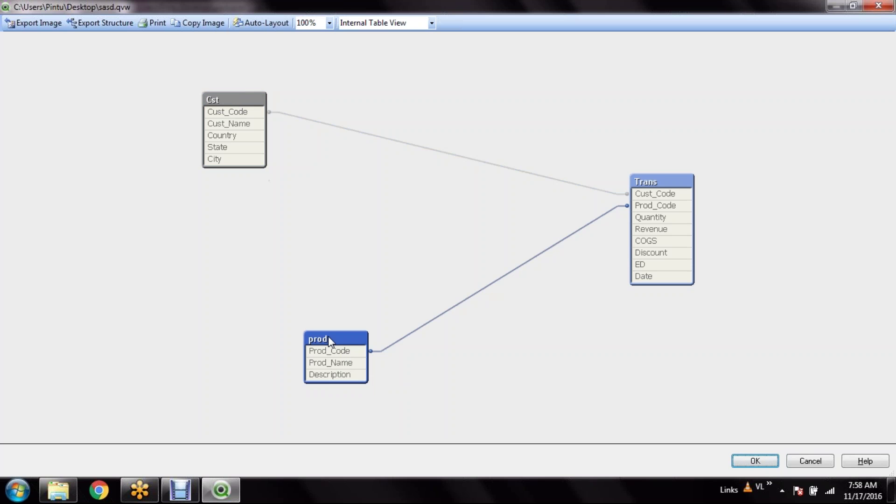
left_click_drag(328, 339, 477, 366)
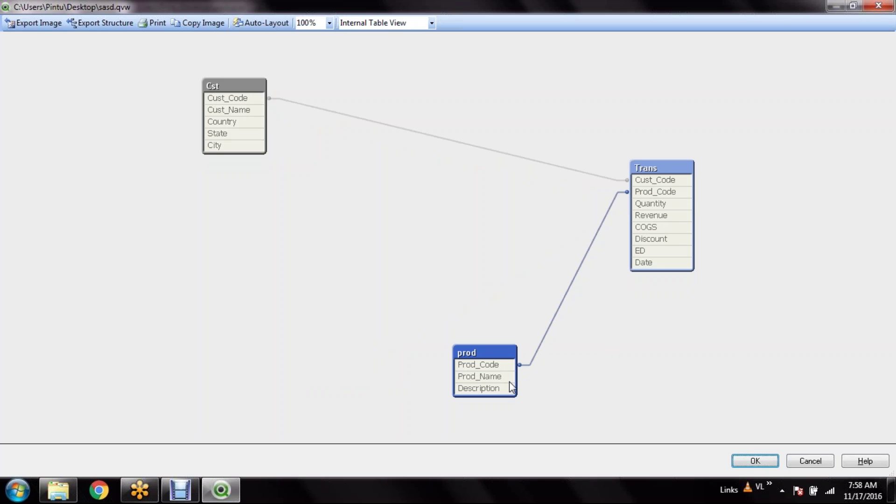
left_click(493, 364)
left_click(249, 99)
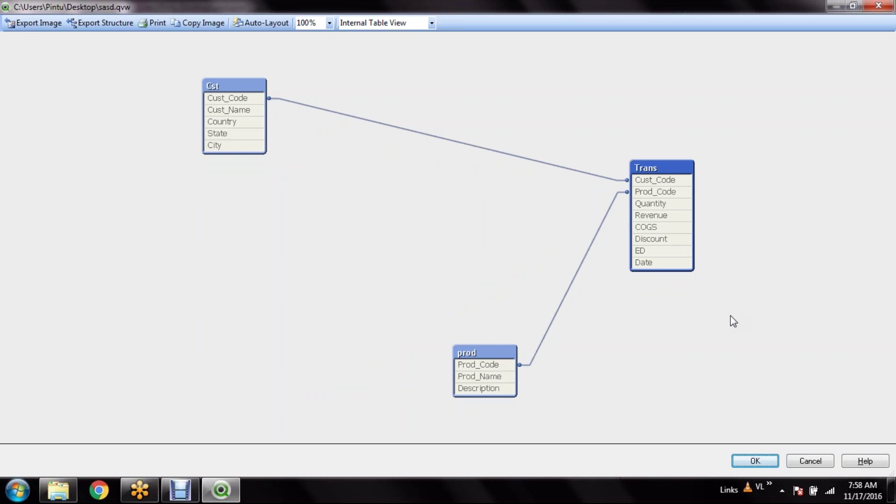
left_click(776, 464)
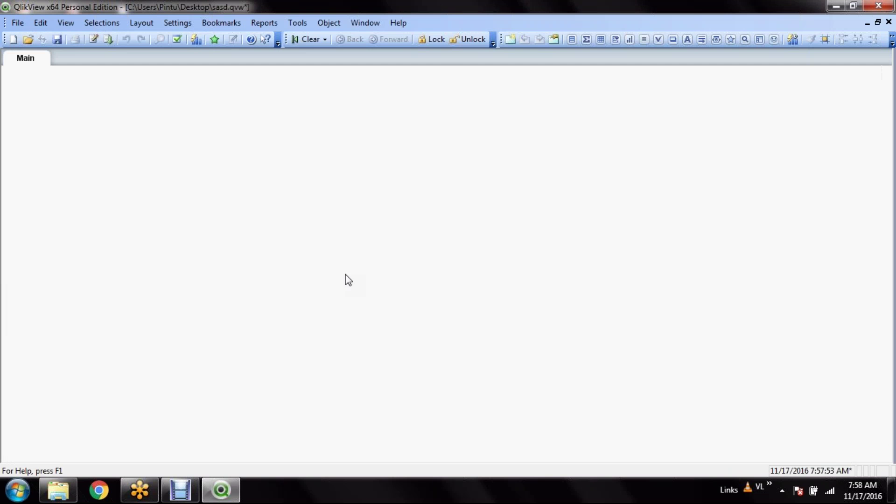
- Reopen the script and preview the Trans table's records from the table viewer, including the Date column, then return to the script
left_click(92, 41)
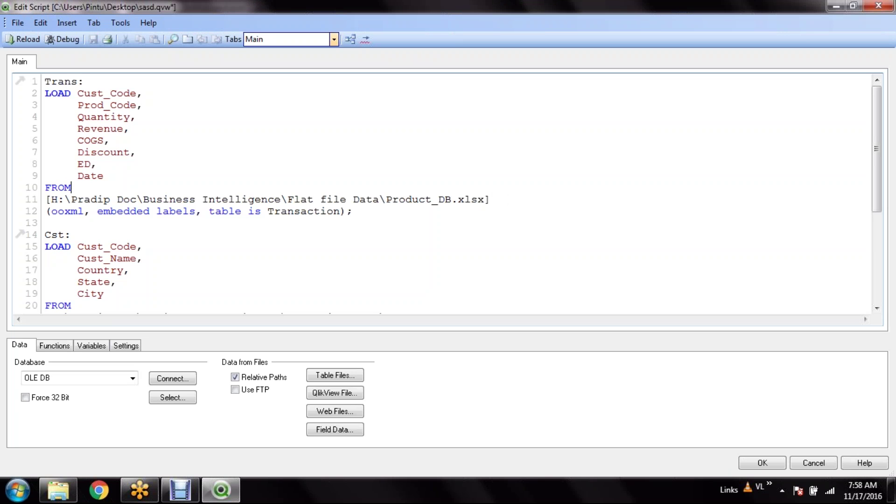
left_click(351, 41)
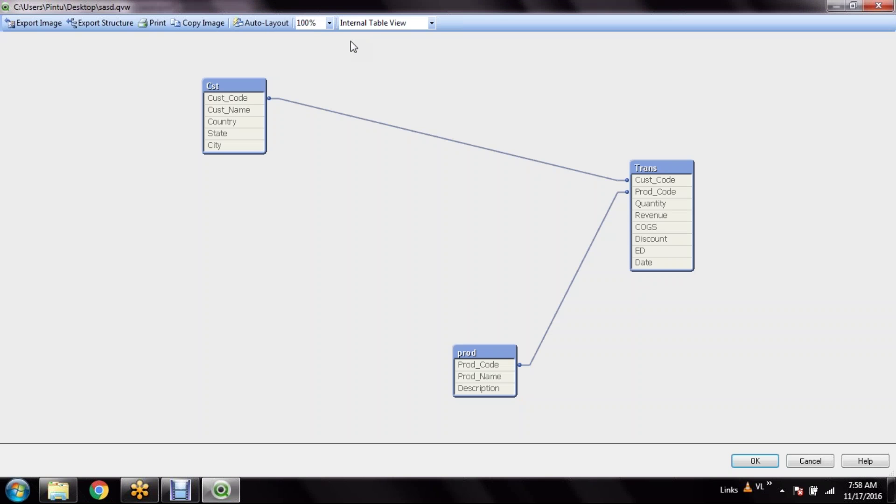
left_click(741, 464)
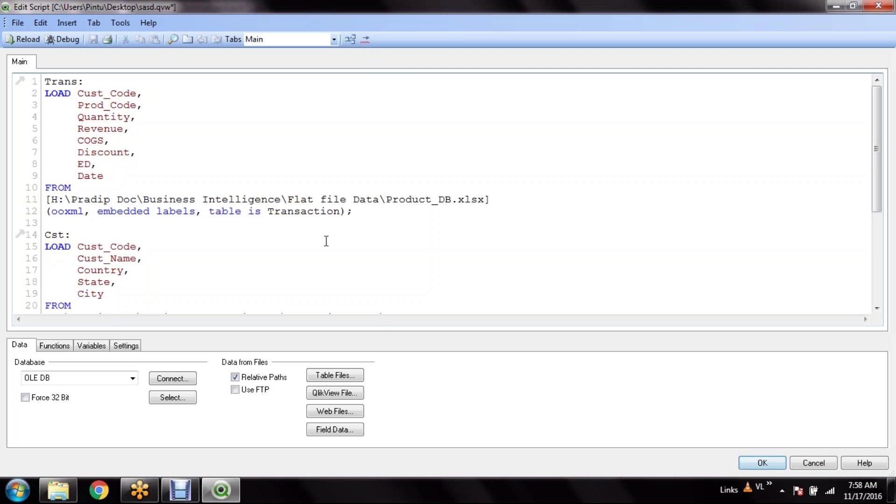
left_click(351, 41)
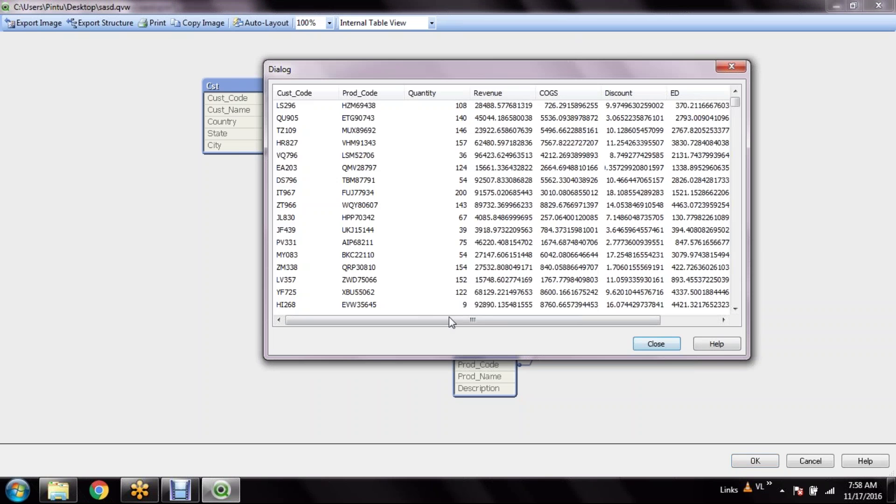
left_click_drag(449, 320, 509, 319)
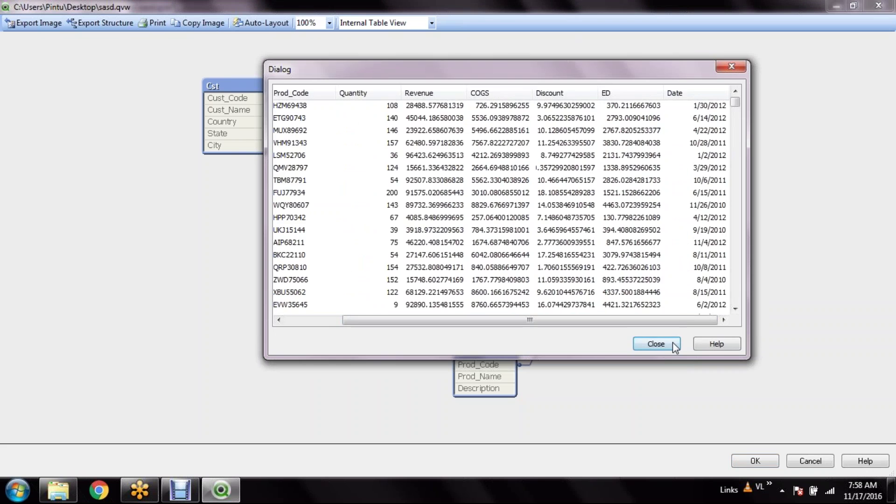
left_click(674, 347)
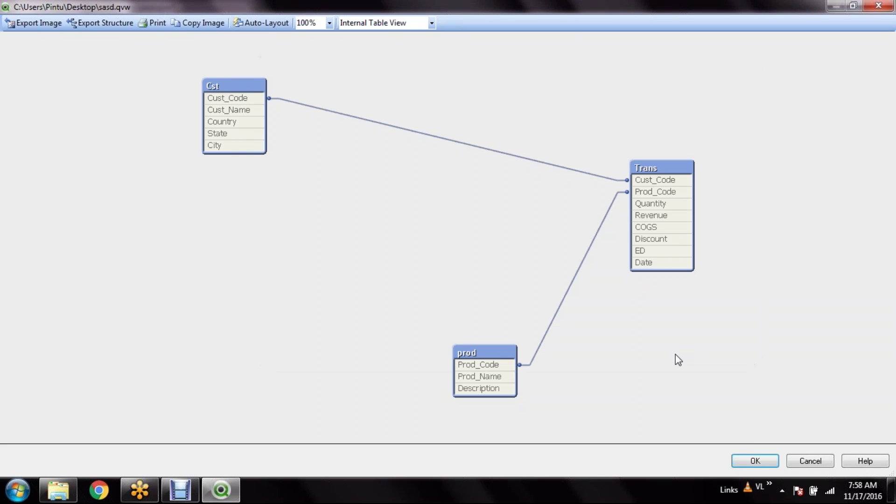
left_click(756, 459)
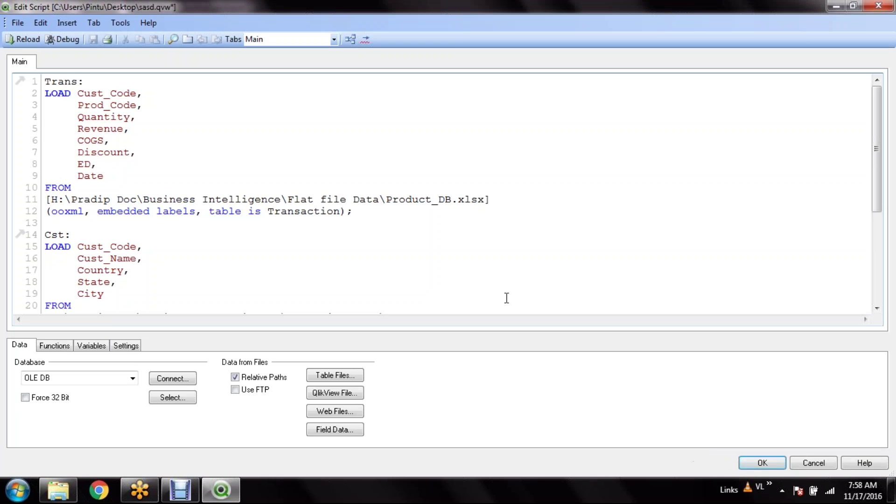
scroll(438, 246, "down", 5)
scroll(437, 246, "up", 5)
scroll(438, 246, "down", 1)
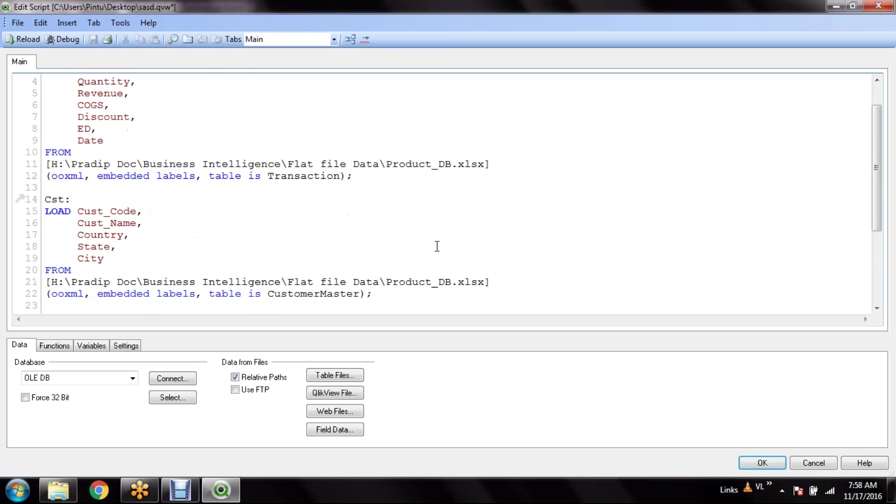
scroll(480, 235, "up", 1)
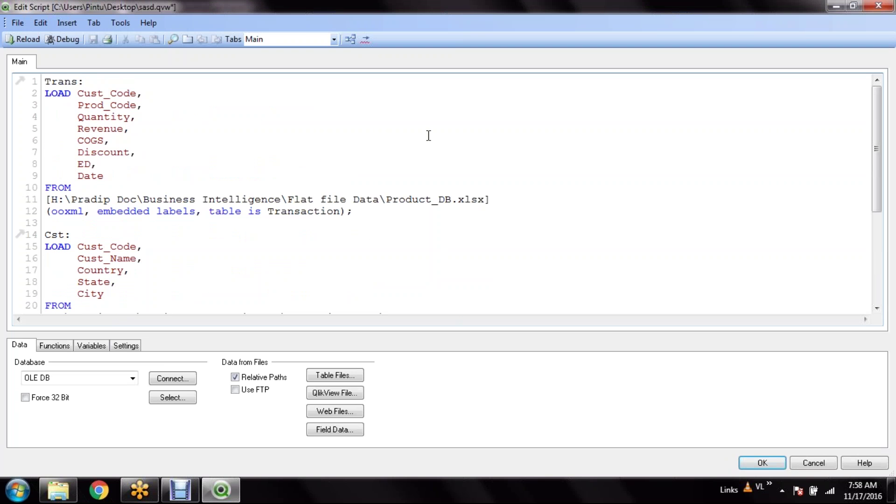
left_click(360, 129)
left_click(391, 166)
- Start a new OLE DB connection with the SQL Server Native Client 10.0 provider and proceed to its connection settings
left_click(184, 381)
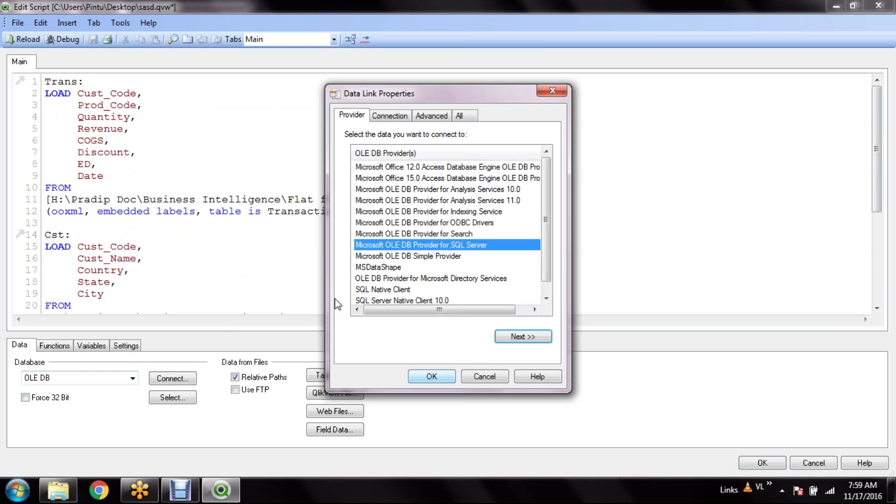
left_click_drag(542, 189, 543, 218)
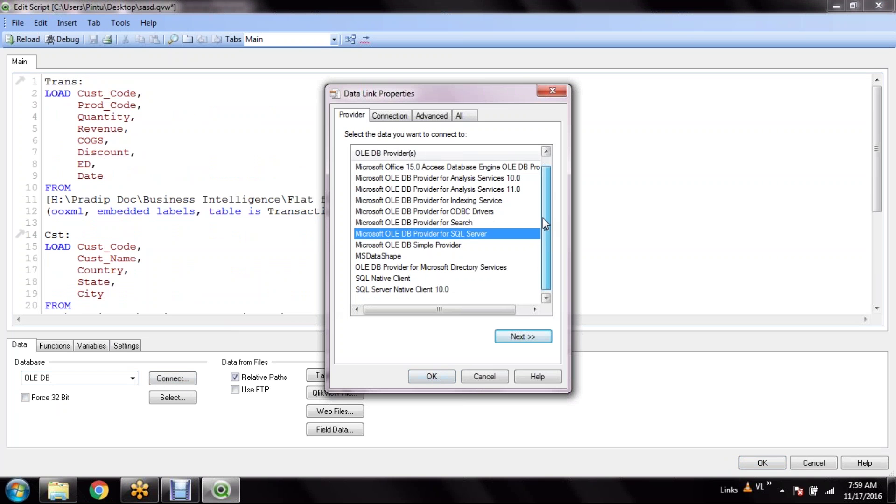
left_click(410, 291)
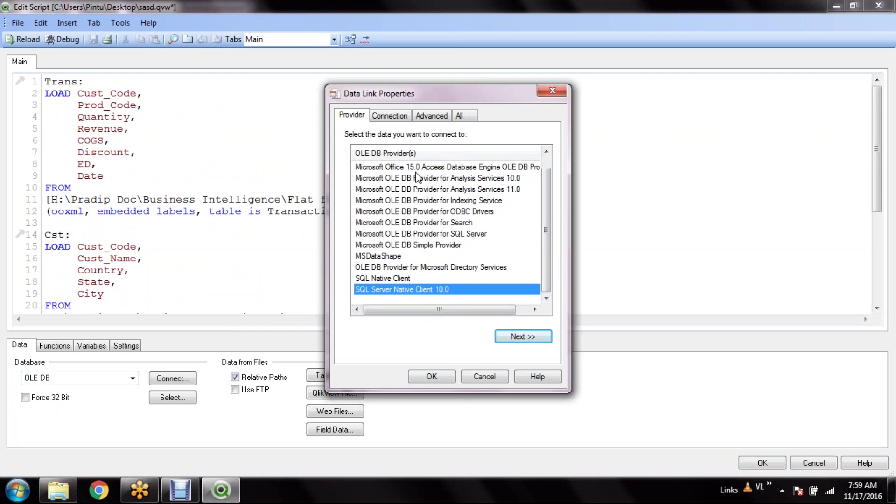
left_click(522, 337)
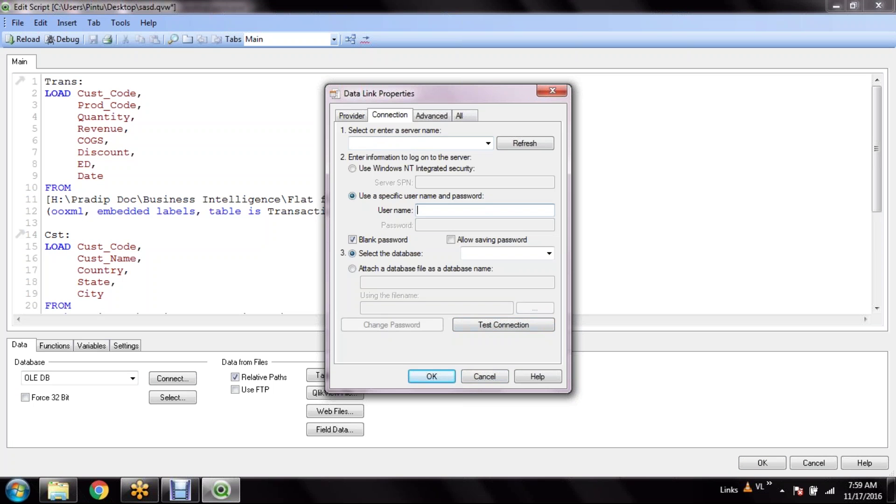
- Set the server name to localhost and choose logging on with a specific user name and password
type("localhost")
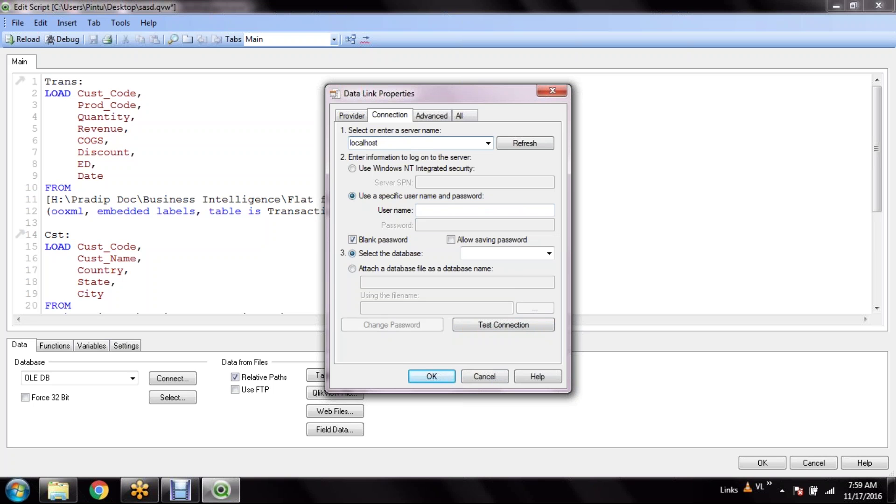
left_click(460, 210)
left_click(387, 173)
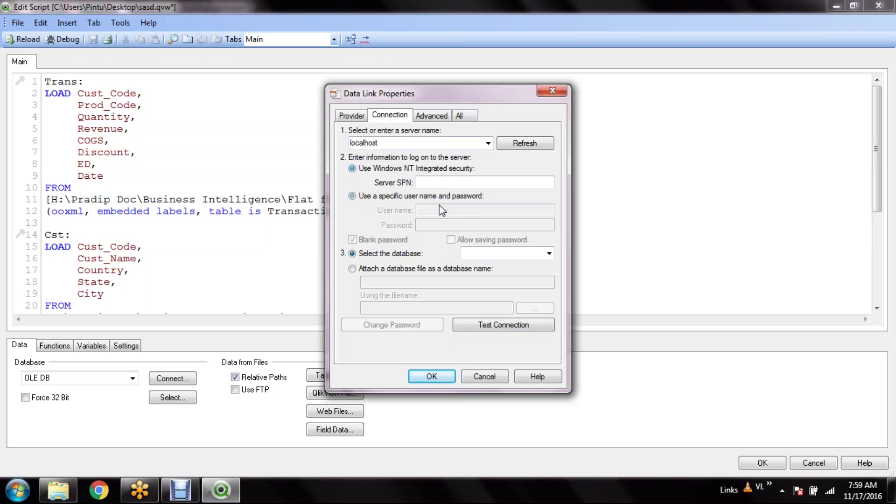
left_click(357, 198)
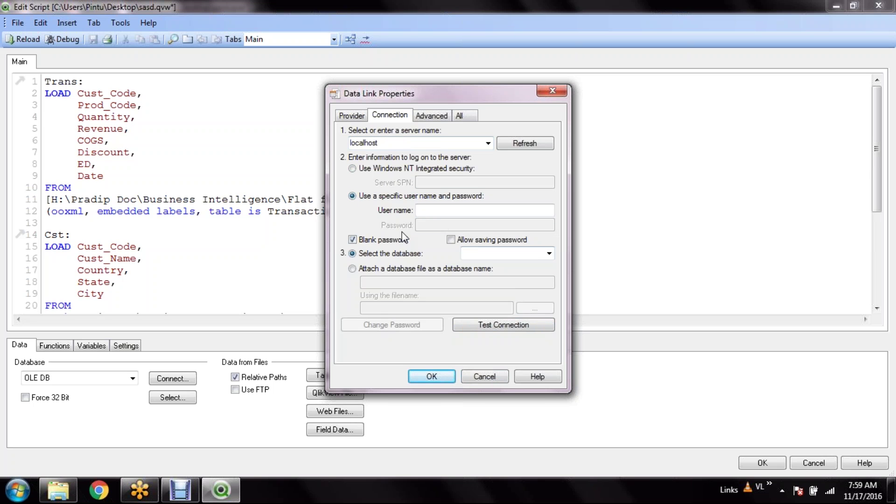
- Disable the blank password option, enter the user name sa and the account password, and test the connection
left_click(372, 241)
left_click(418, 210)
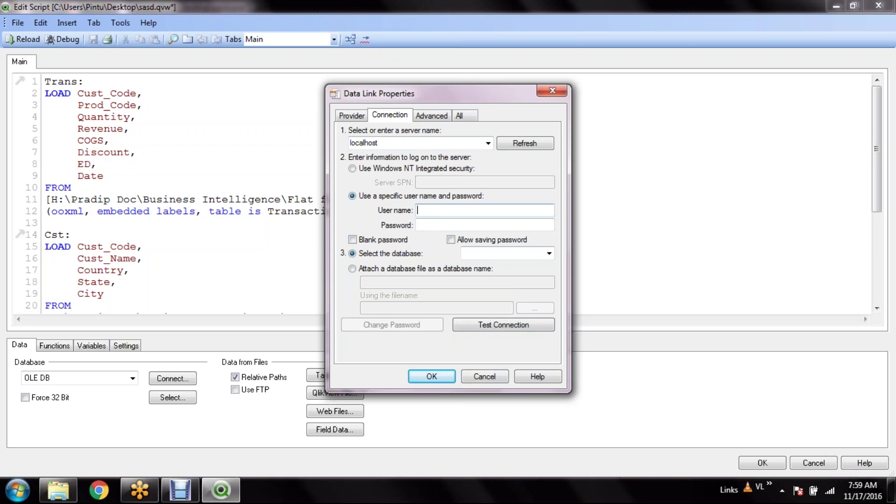
type("sa")
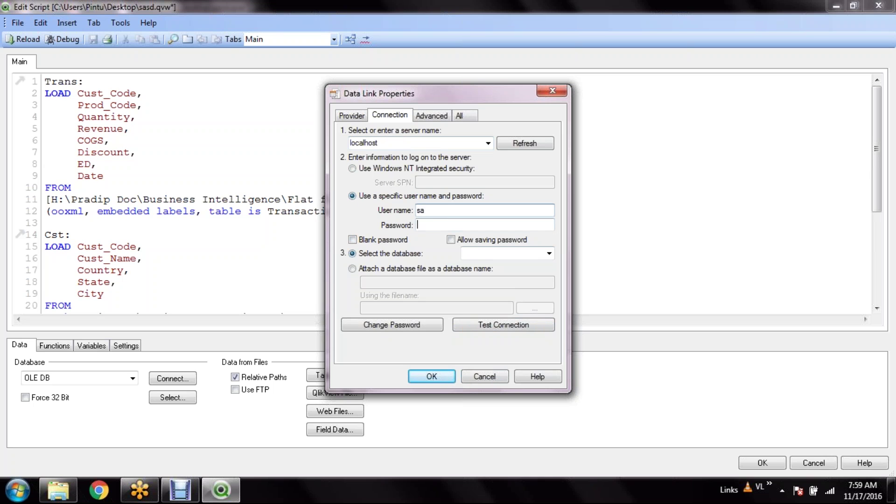
key("Tab")
type("********")
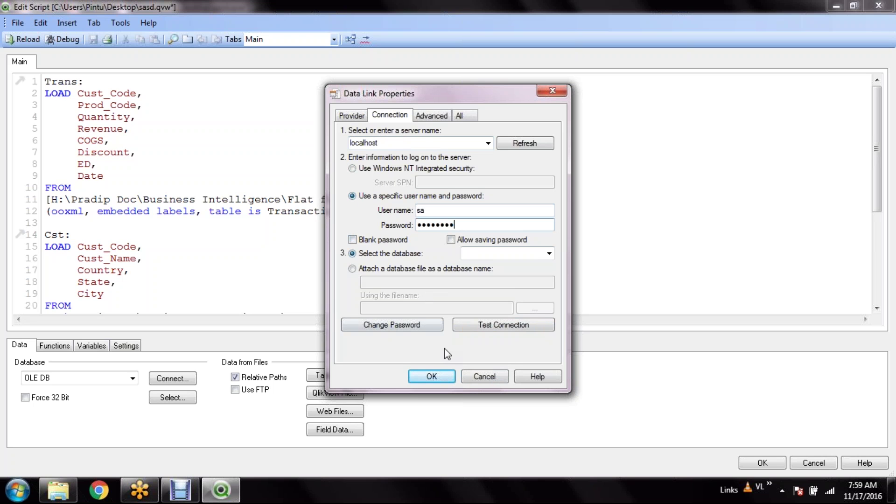
left_click(494, 325)
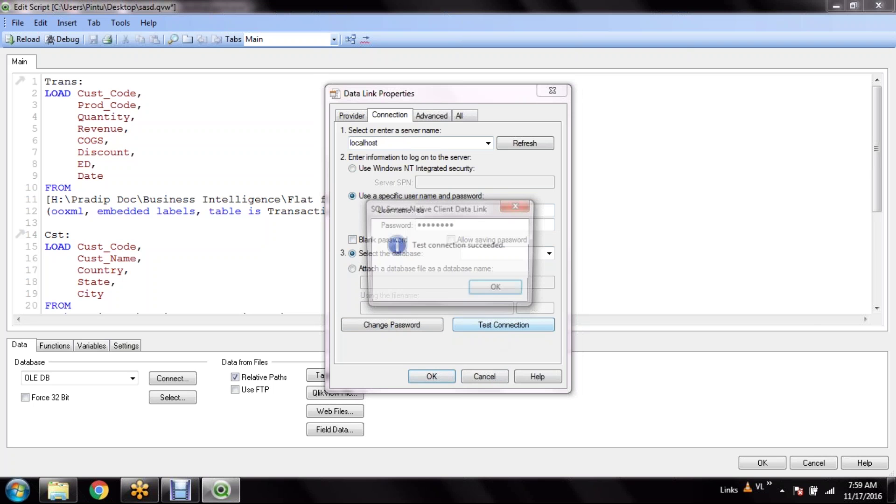
left_click(498, 290)
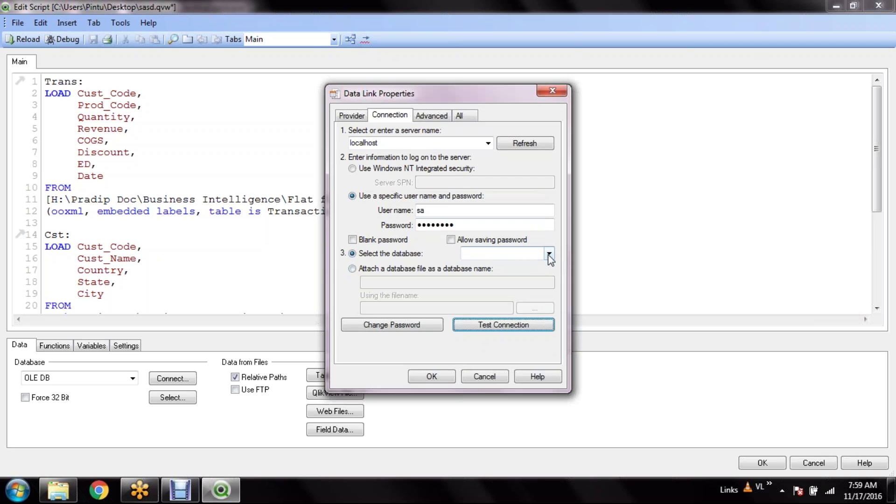
- Choose OrderDB as the connection's database and accept the data link settings to add the connection statement
left_click(550, 254)
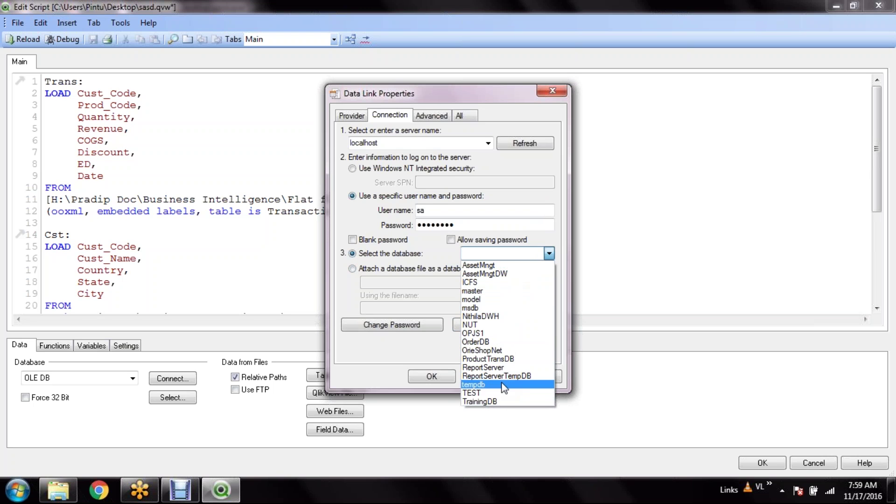
left_click(510, 342)
left_click(432, 378)
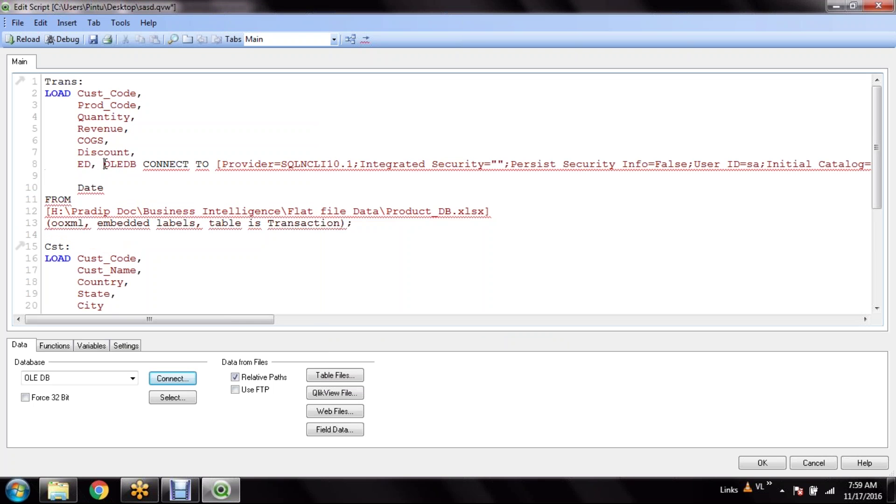
- Move the OLEDB CONNECT statement from inside the Trans load to the script's first line and remove the leftover empty line before Date
key("shift+End")
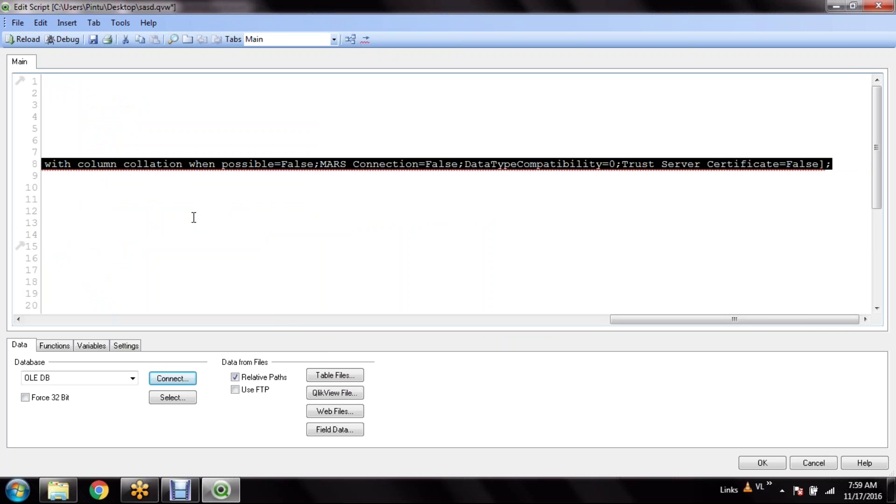
key("Delete")
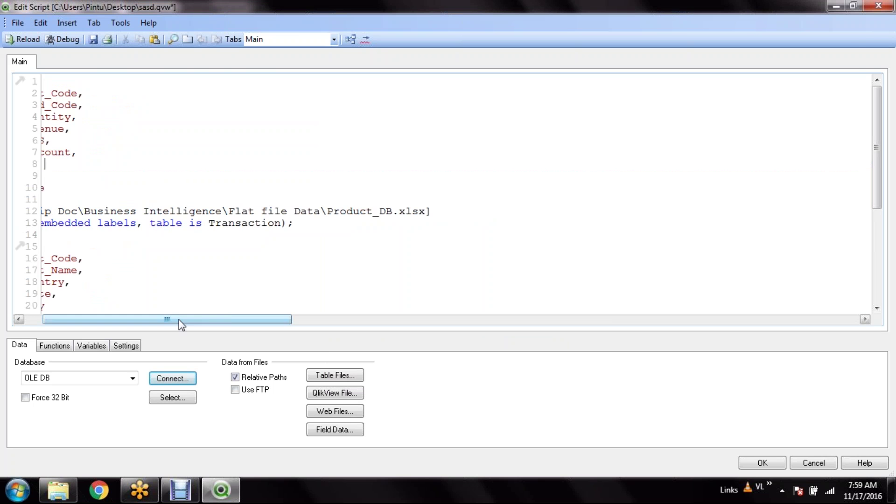
left_click_drag(180, 321, 164, 320)
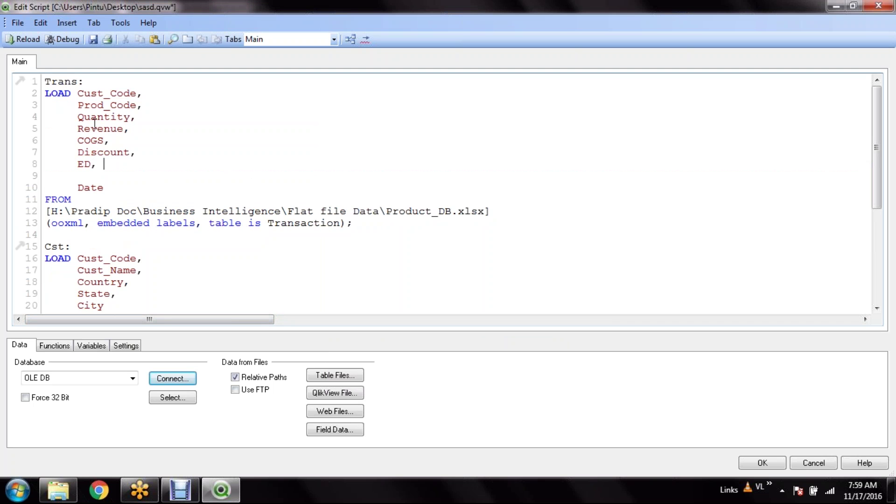
left_click(43, 86)
key("Return")
key("Return")
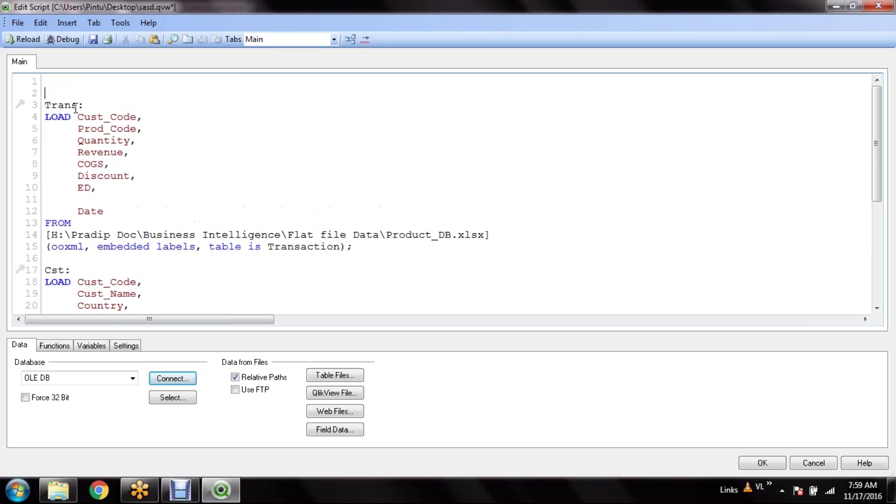
key("ctrl+v")
key("Home")
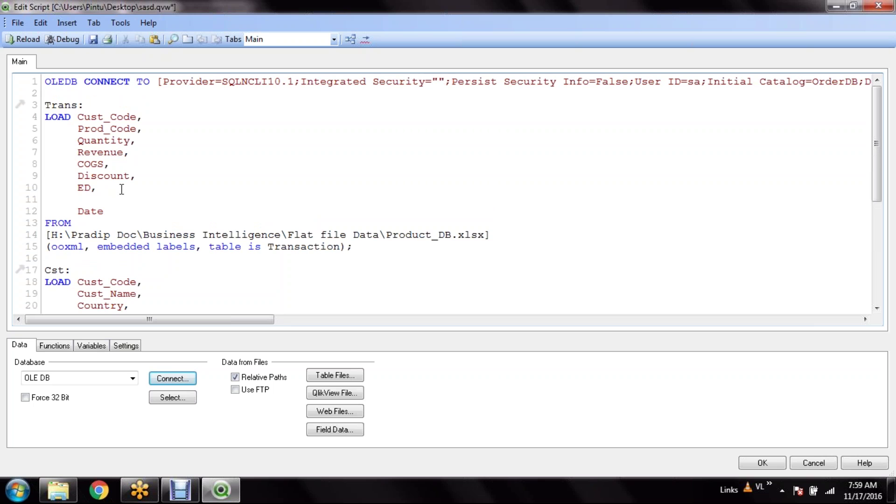
left_click(163, 193)
key("Delete")
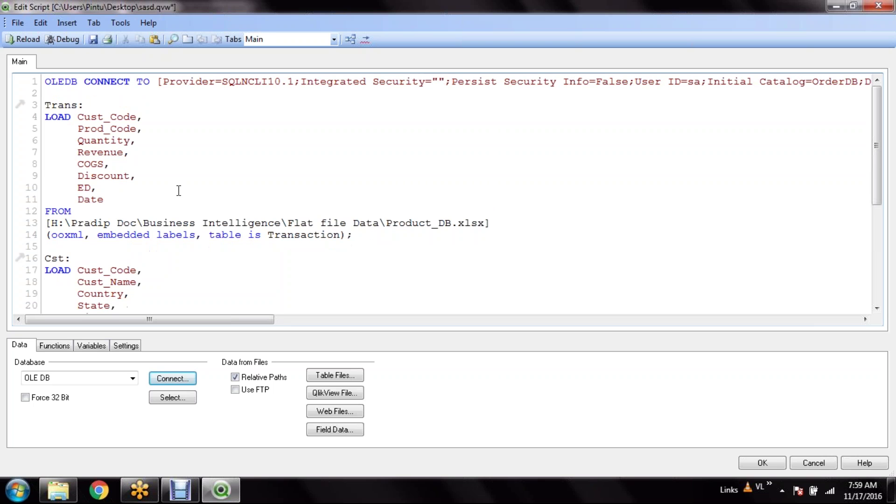
- Comment out the Trans, Cst and prod load statements and leave blank lines beneath the OLEDB CONNECT statement
left_click(75, 96)
key("Return")
key("Return")
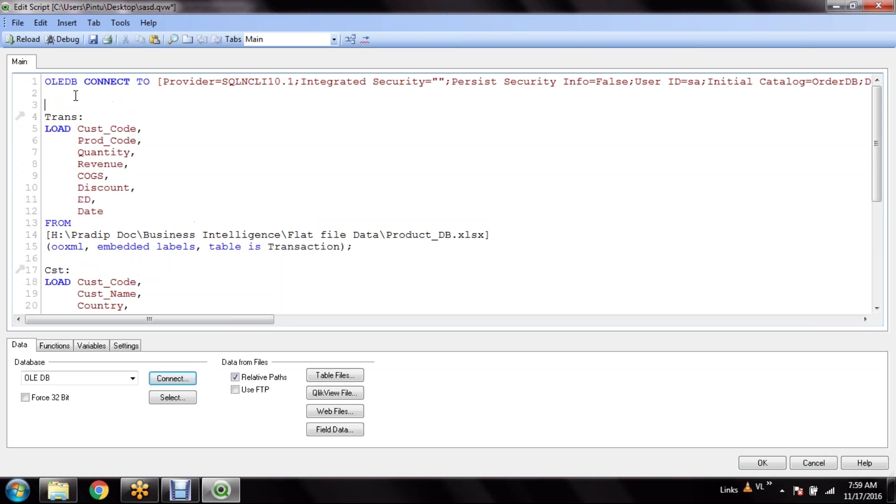
scroll(199, 206, "down", 2)
scroll(199, 206, "down", 4)
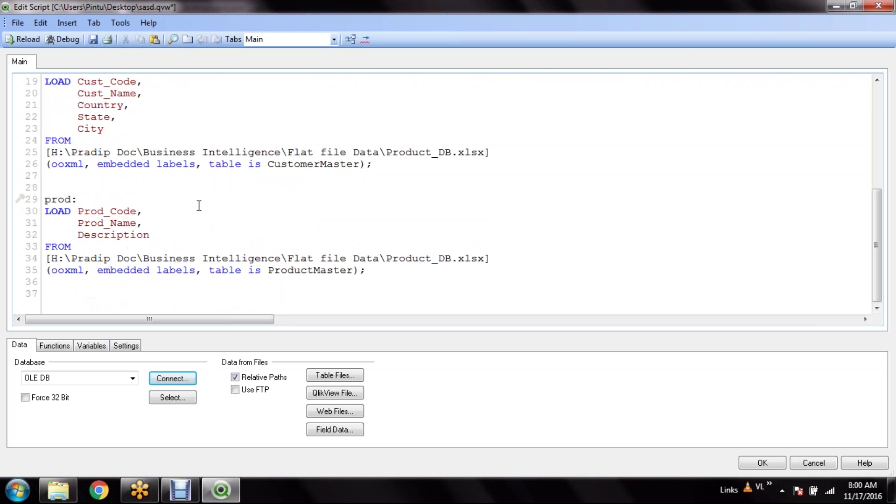
key("ctrl+a")
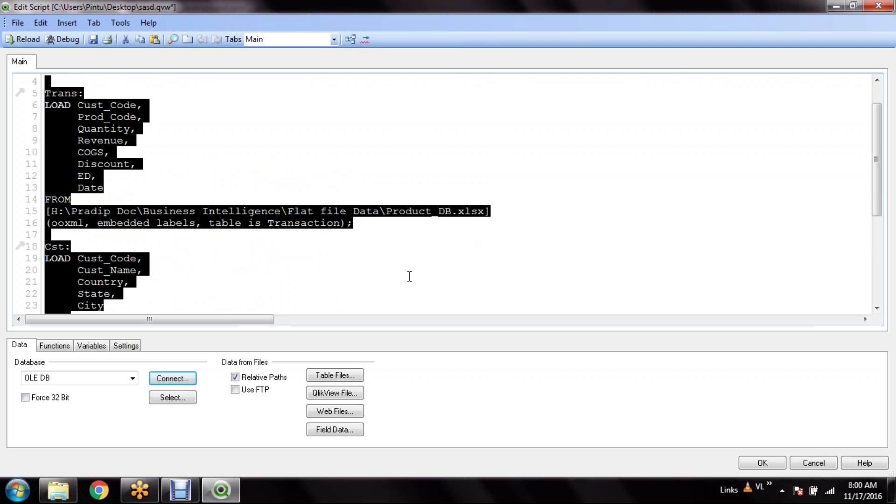
key("ctrl+k")
left_click(409, 277)
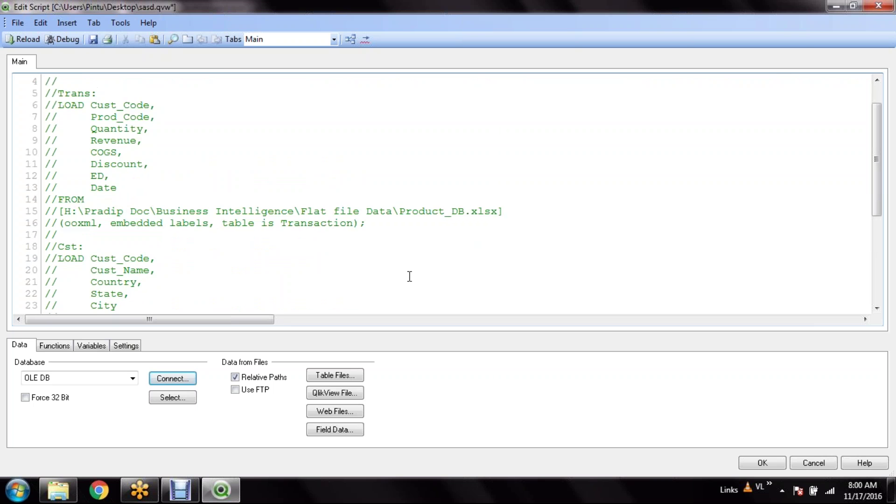
scroll(409, 276, "up", 1)
key("Return")
key("Return")
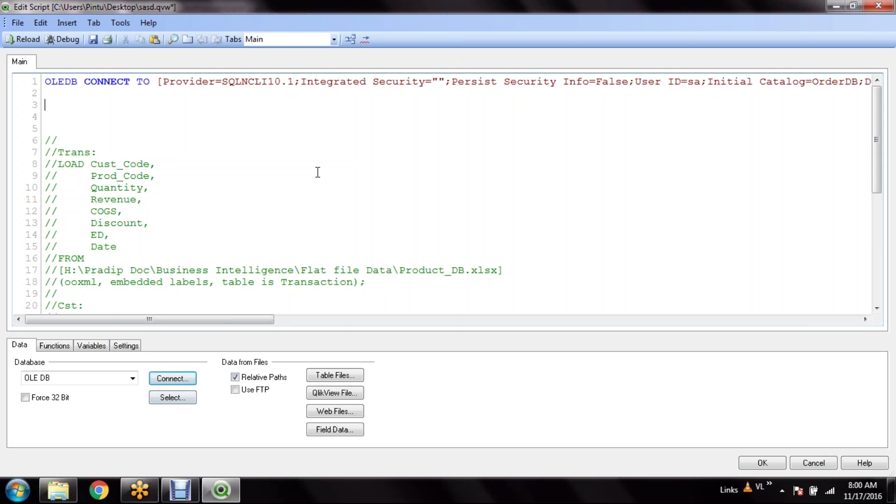
- Create a select statement for all fields of OrderDB's Order_Details table and insert it below the connection statement
left_click(177, 398)
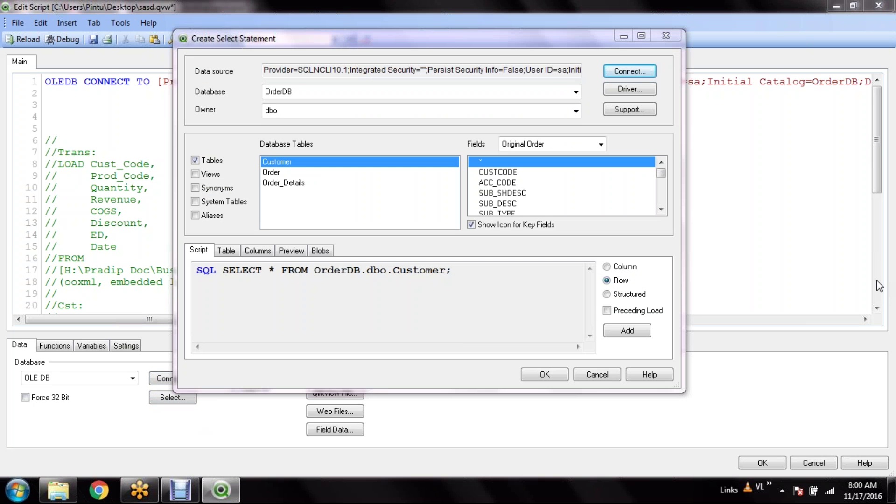
left_click(285, 171)
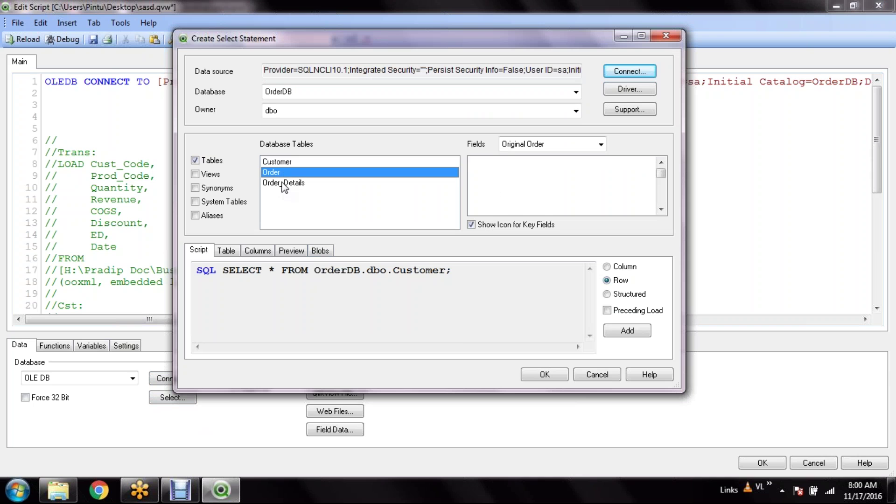
left_click(281, 183)
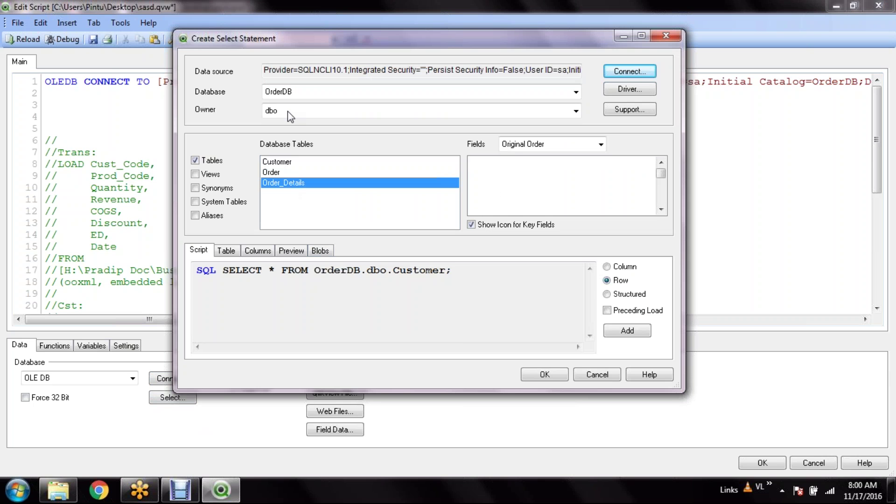
left_click(277, 172)
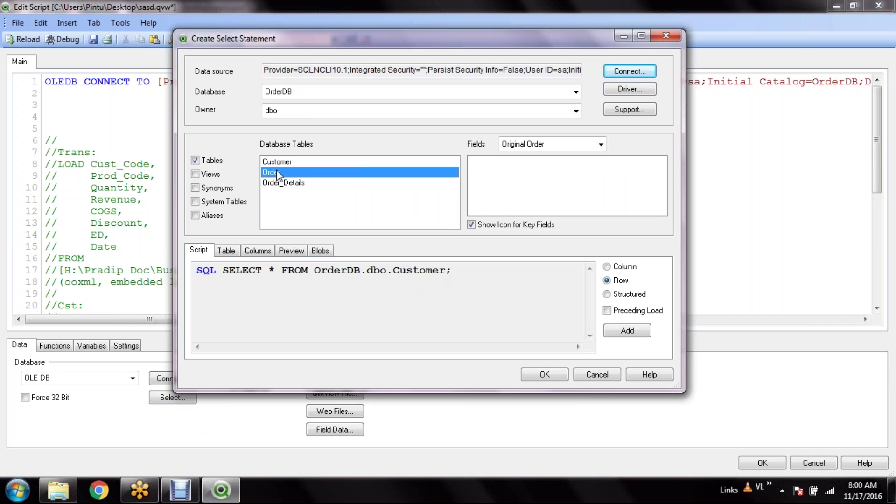
left_click(277, 182)
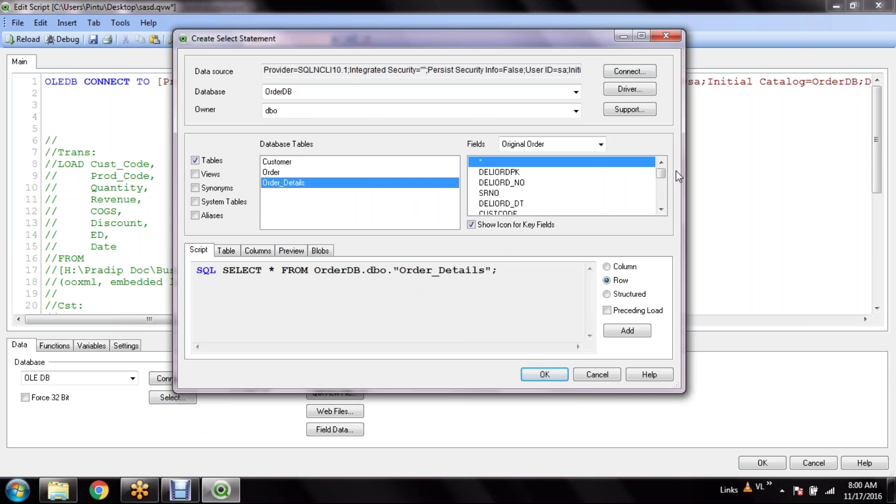
left_click_drag(222, 271, 518, 274)
left_click(520, 276)
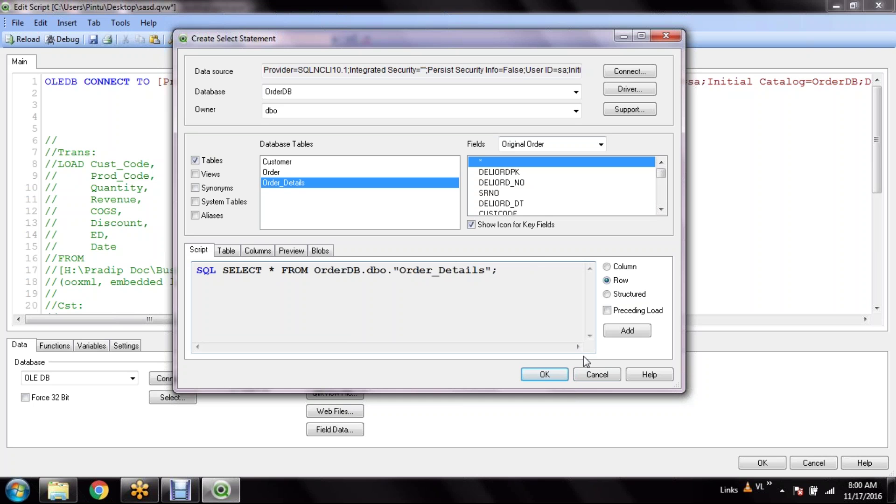
left_click(544, 374)
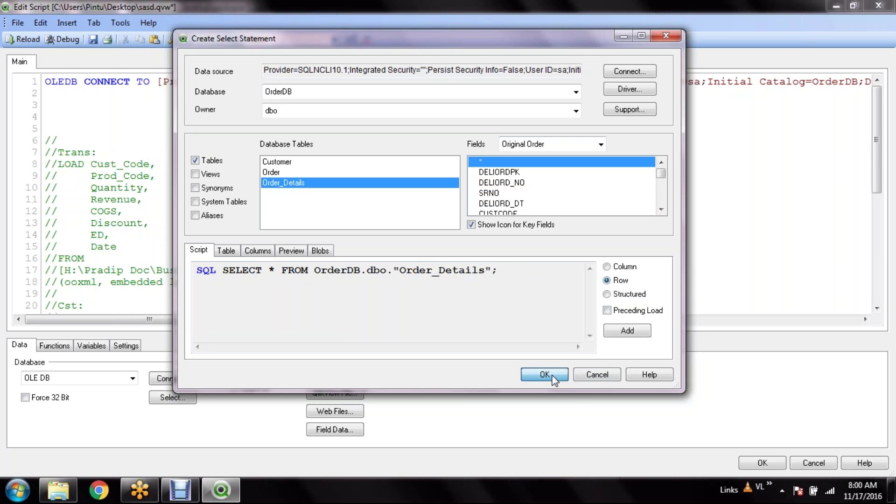
key("Down")
key("Down")
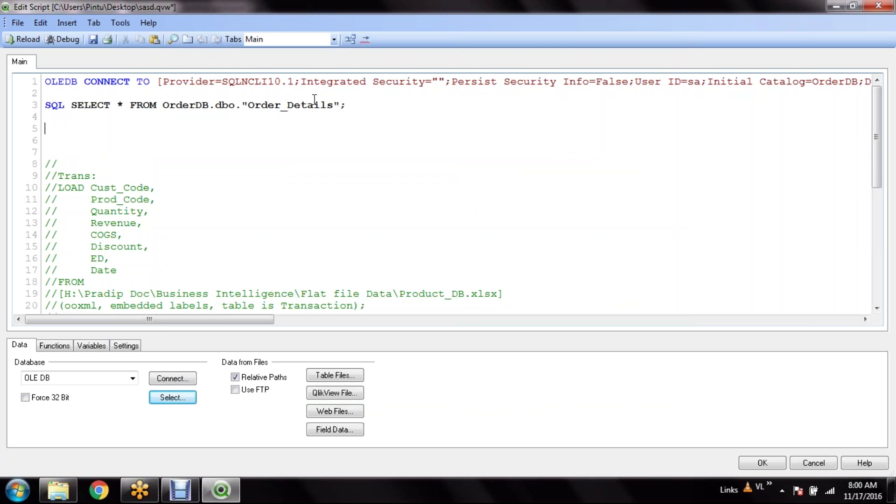
- Reload the script, accept the sheet properties unchanged, and preview the Order_Details records from the table viewer
left_click(22, 39)
left_click(467, 393)
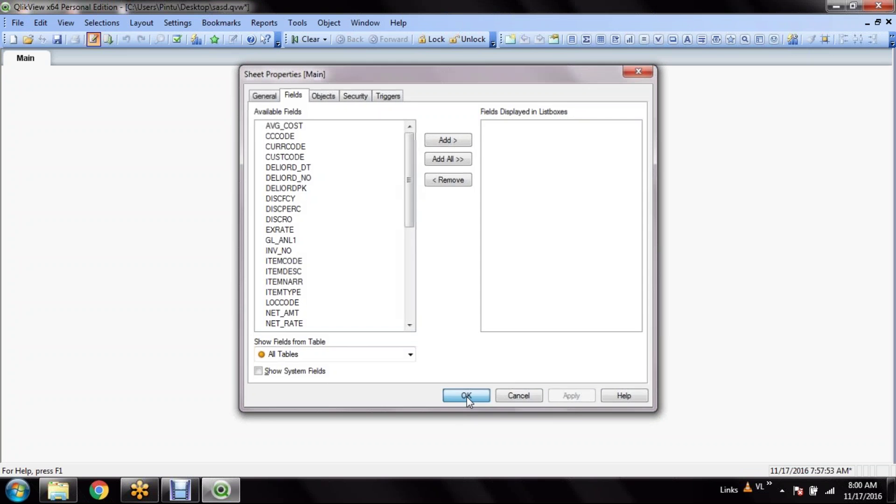
key("ctrl+t")
right_click(433, 177)
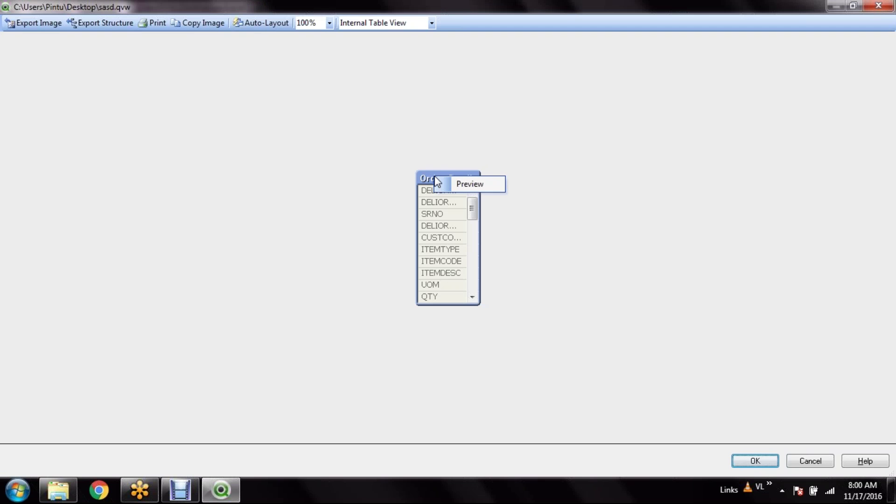
left_click(469, 185)
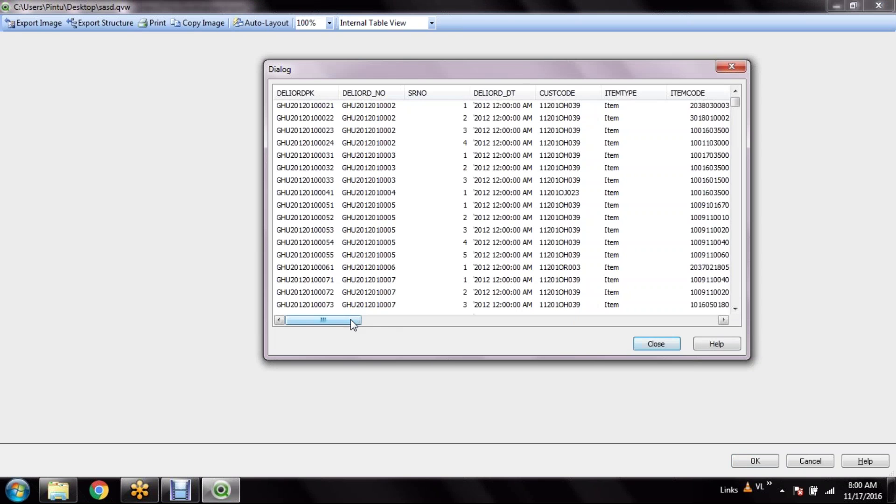